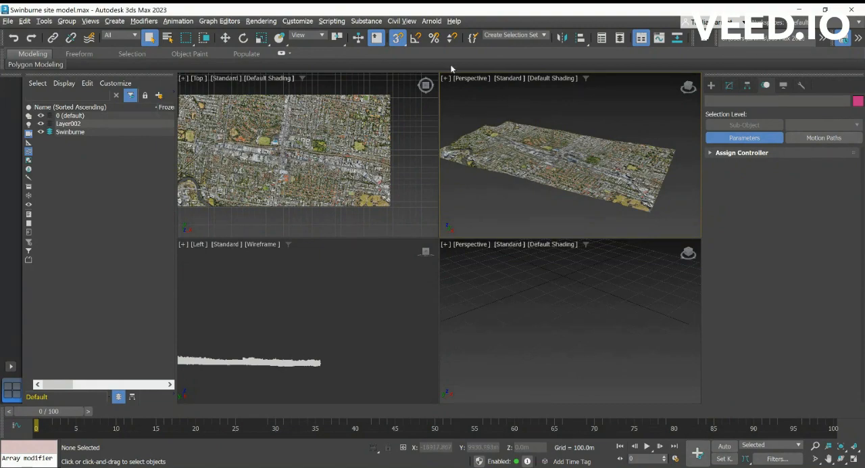
- Maximize the perspective viewport showing the site model and examine the tall buildings around the city centre up close
key(alt+w)
key(alt+w)
key(alt+w)
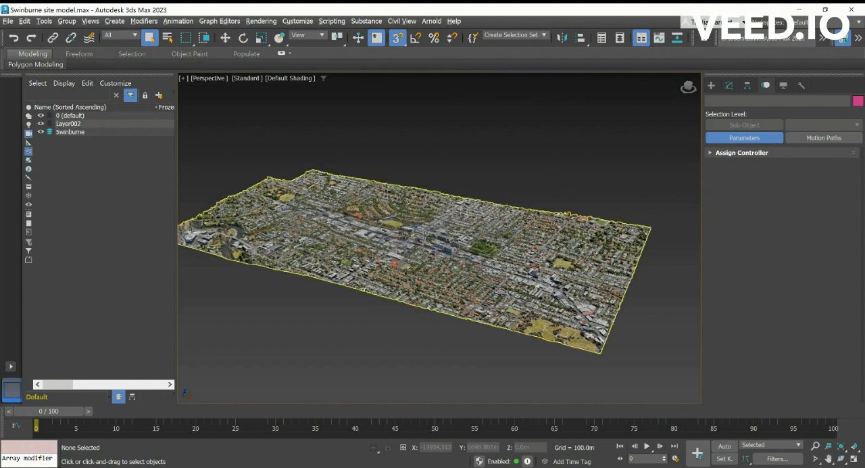
scroll(434, 247, up, 8)
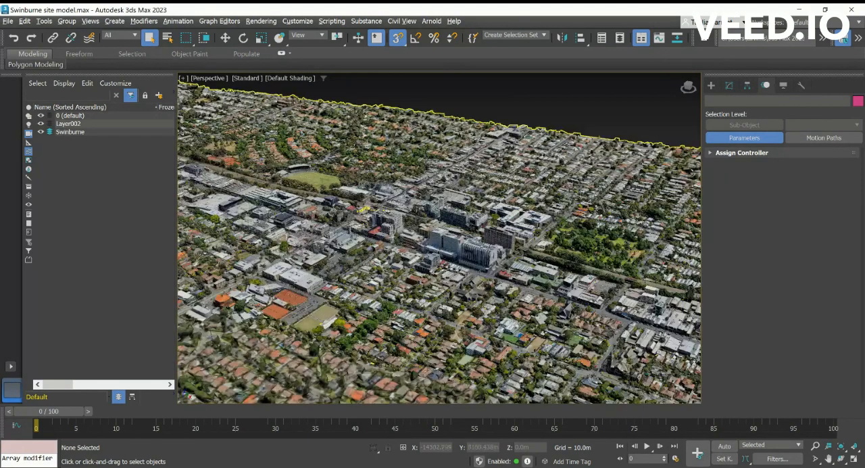
scroll(500, 157, up, 3)
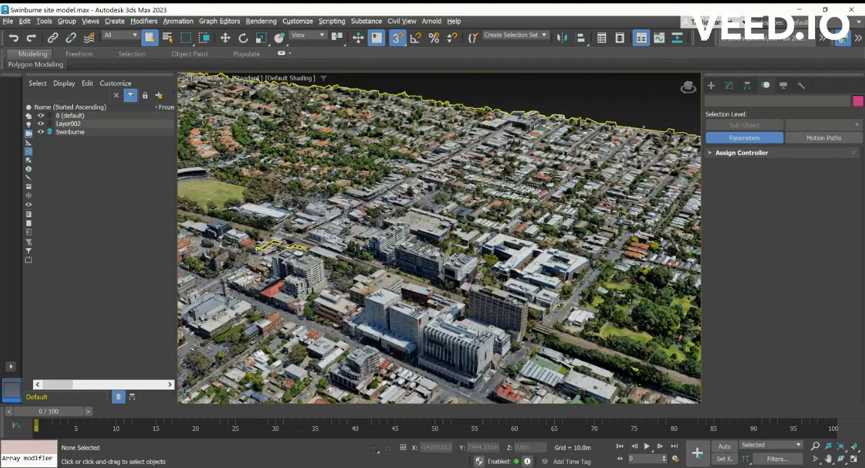
scroll(530, 301, down, 3)
scroll(530, 301, up, 2)
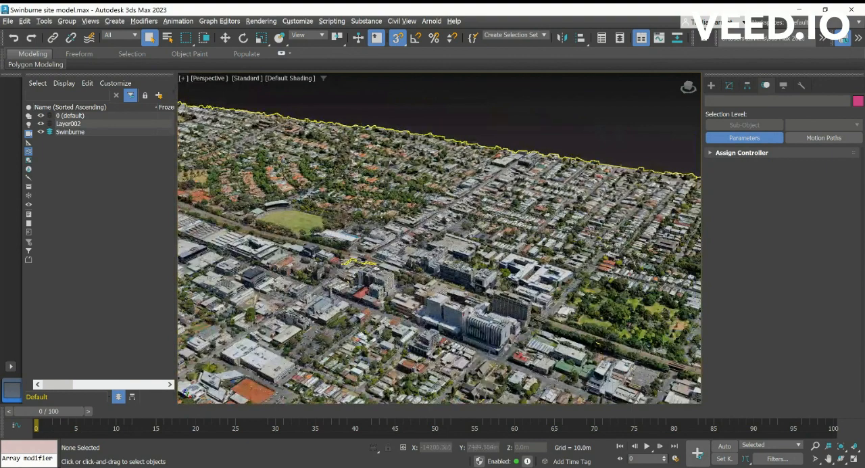
- Create a Daylight system with its compass over the middle of the city site model
click(711, 85)
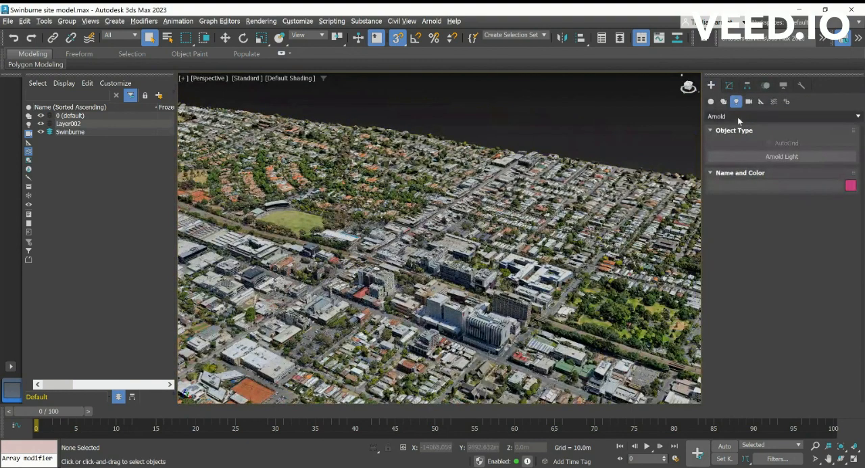
click(786, 102)
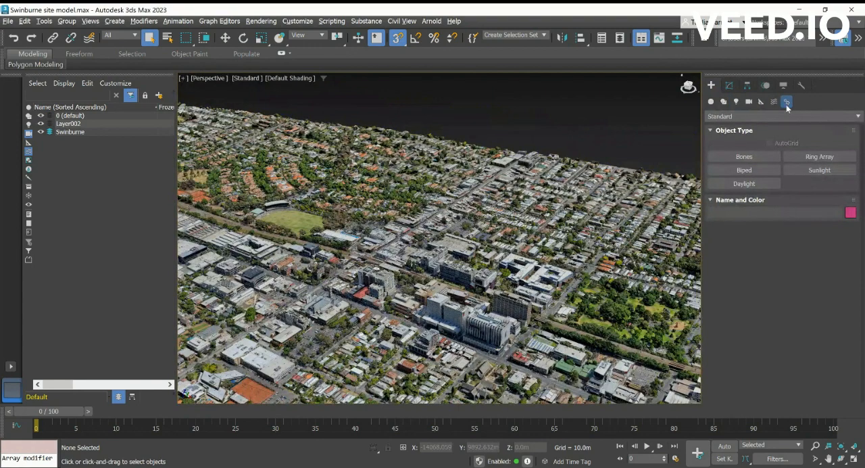
click(752, 184)
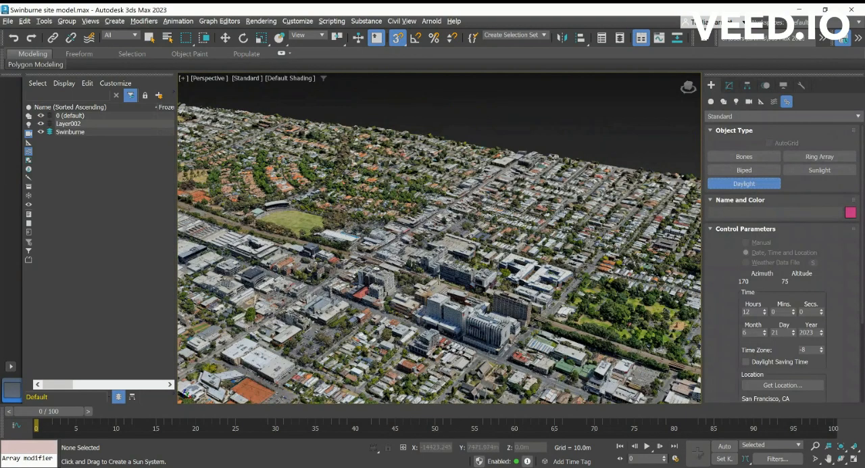
scroll(440, 277, down, 5)
scroll(440, 277, up, 3)
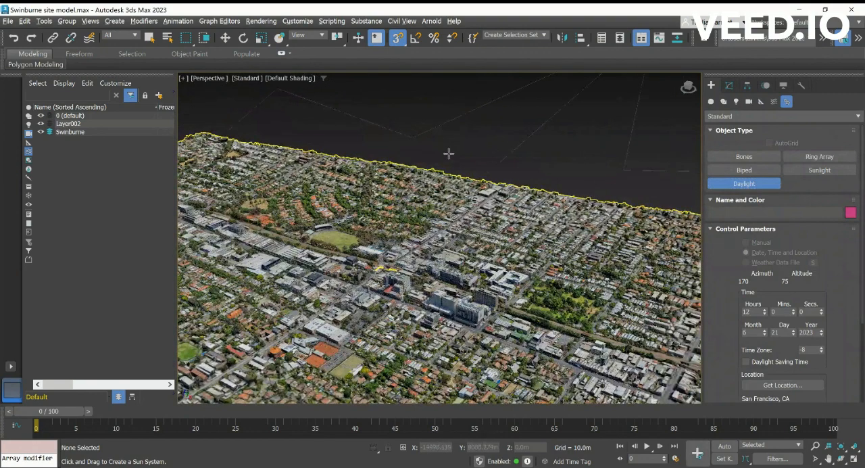
scroll(451, 155, down, 5)
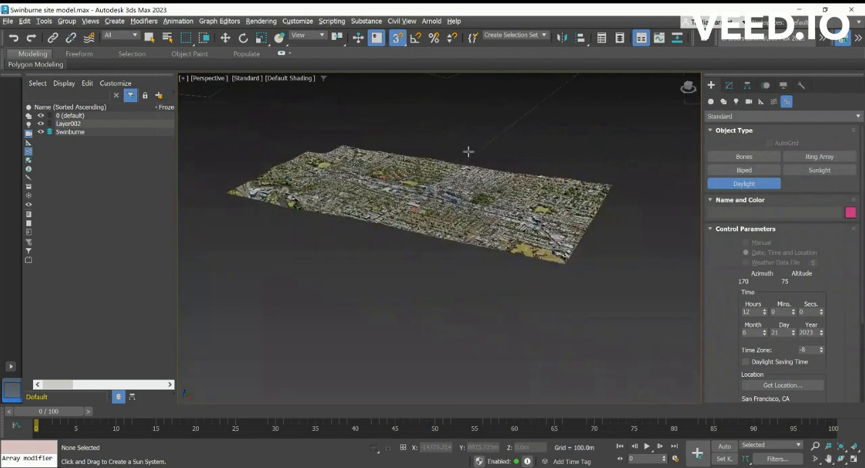
scroll(468, 152, up, 5)
drag(467, 153, 351, 300)
click(351, 300)
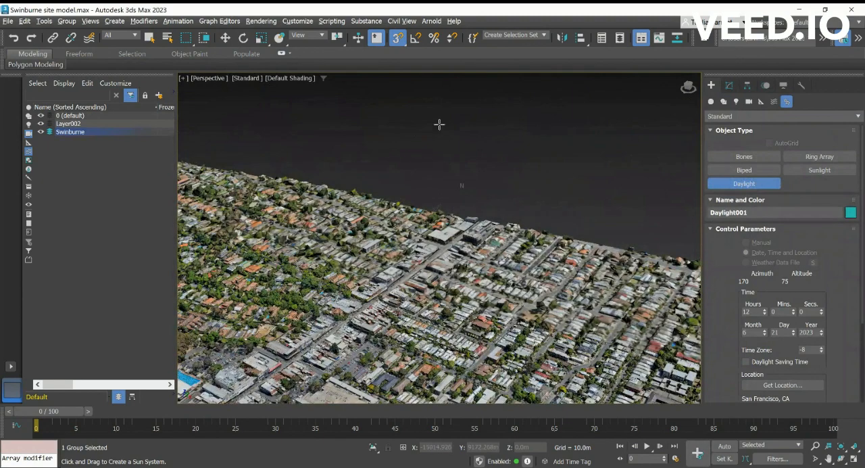
scroll(446, 269, down, 6)
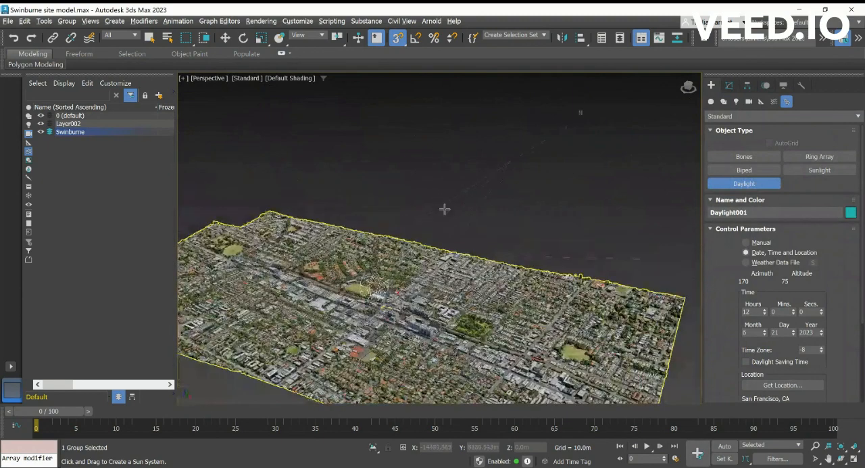
scroll(371, 304, up, 6)
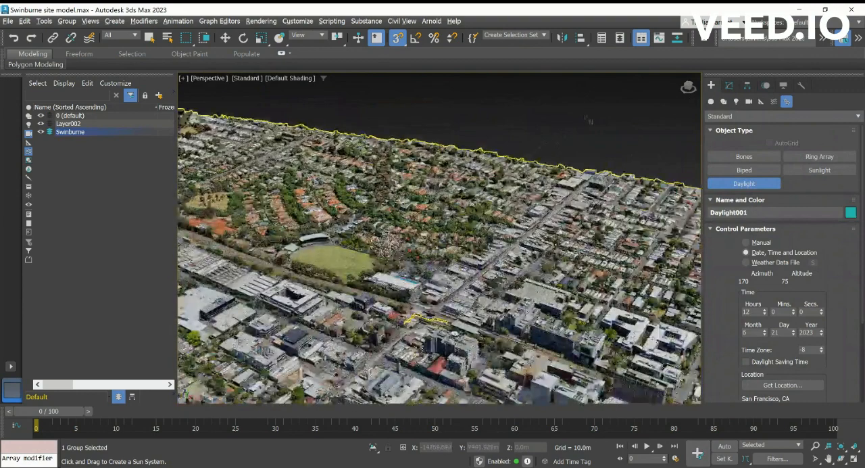
right_click(387, 247)
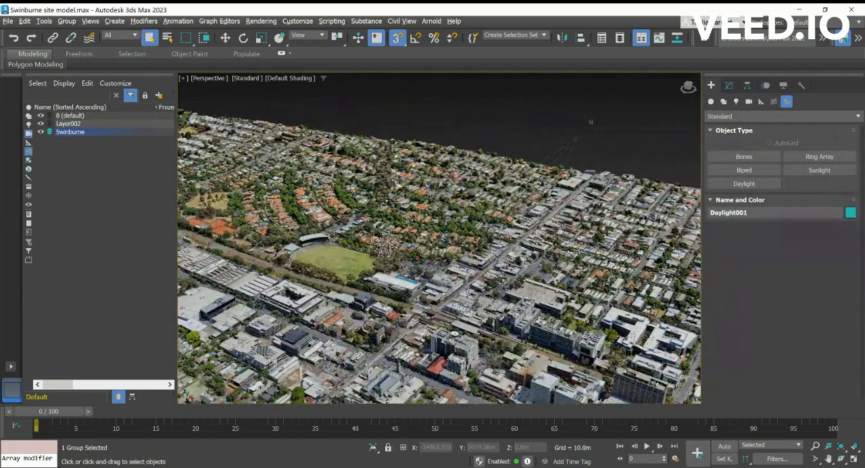
- Select the Daylight sun above the city and deactivate its sunlight in the Daylight parameters
click(491, 142)
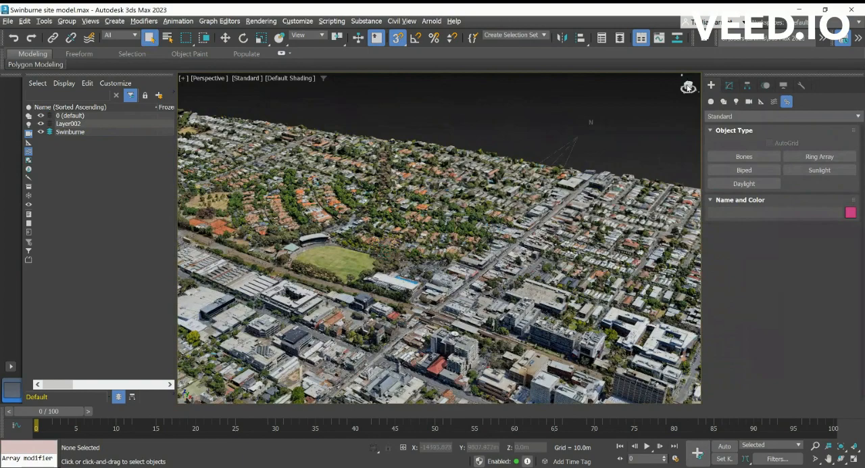
drag(688, 86, 700, 402)
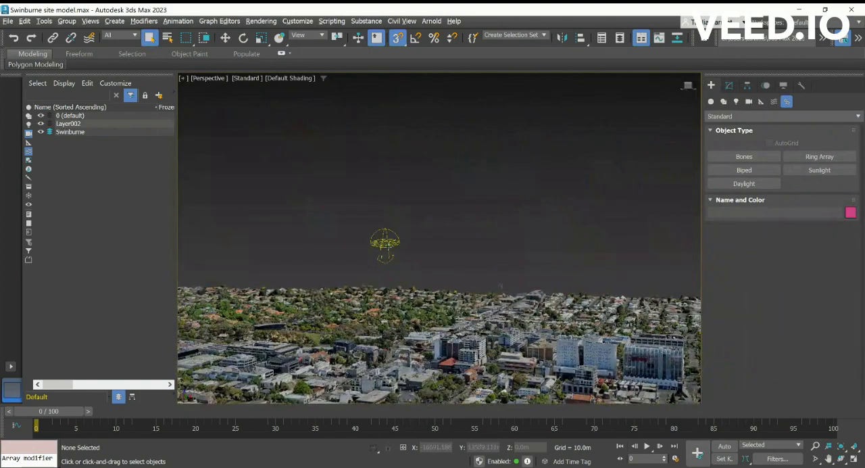
click(387, 243)
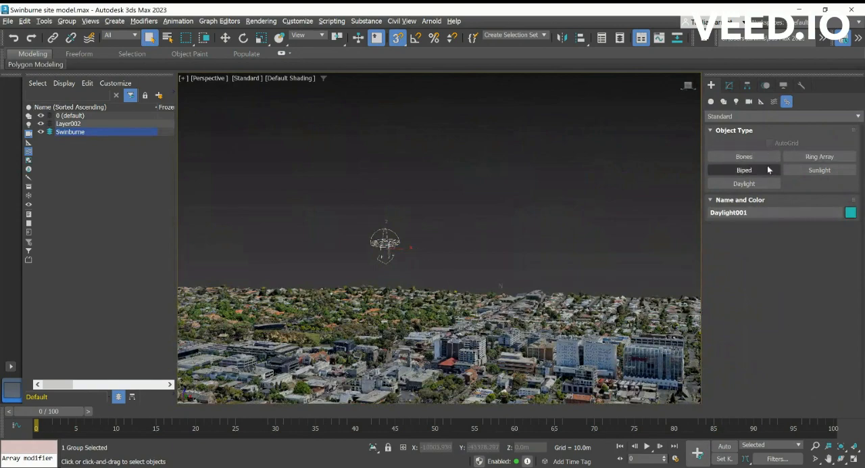
click(729, 86)
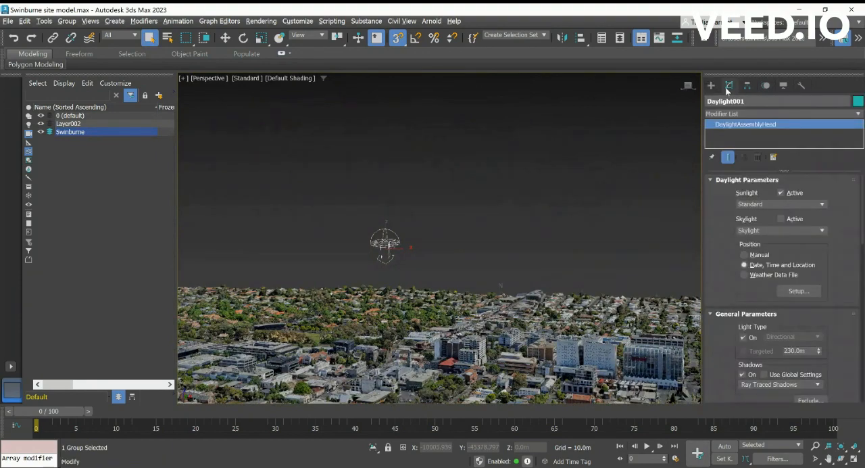
click(781, 193)
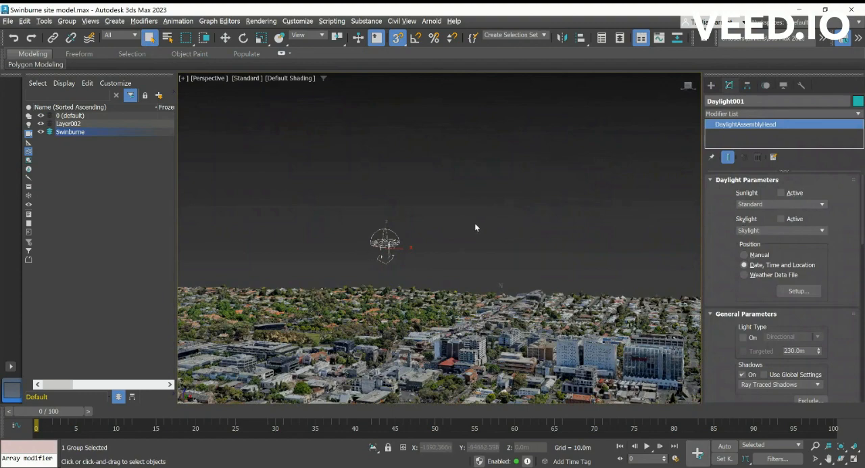
- Create a targeted Distant Arnold Light from the site model toward the Daylight sun, with a target distance of about 8011 m
click(713, 86)
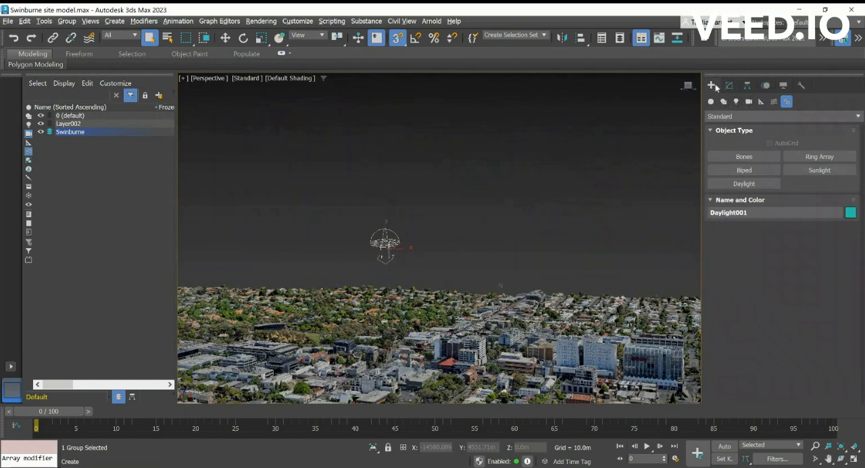
click(736, 102)
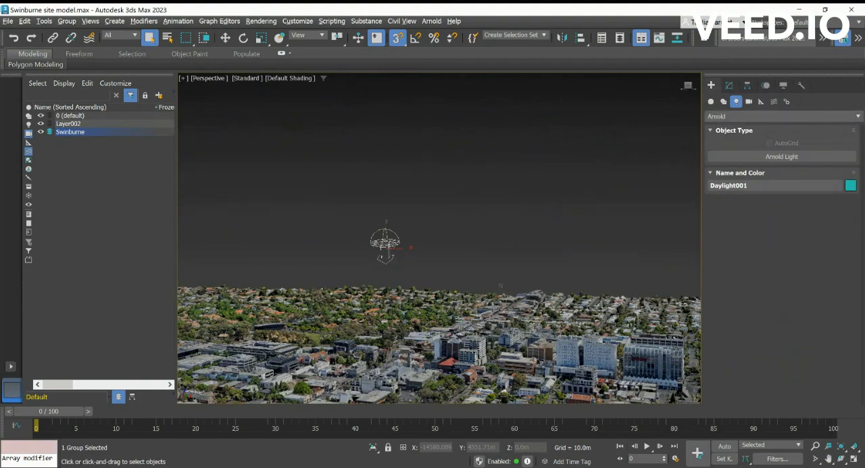
click(781, 158)
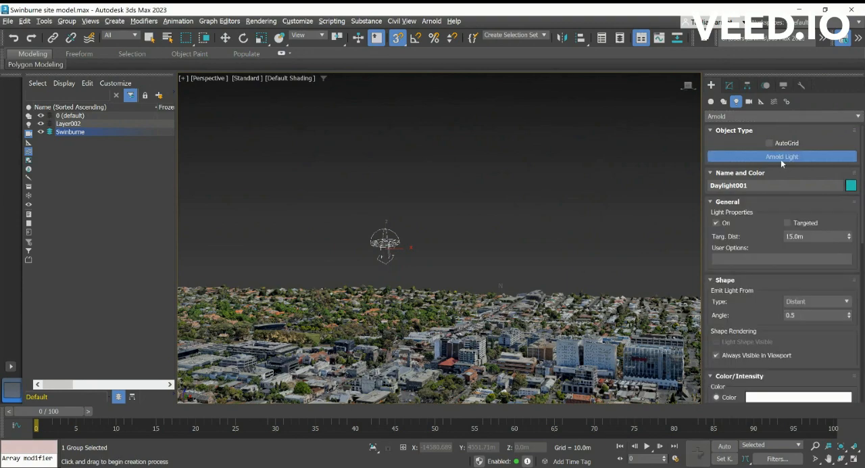
drag(399, 349, 386, 242)
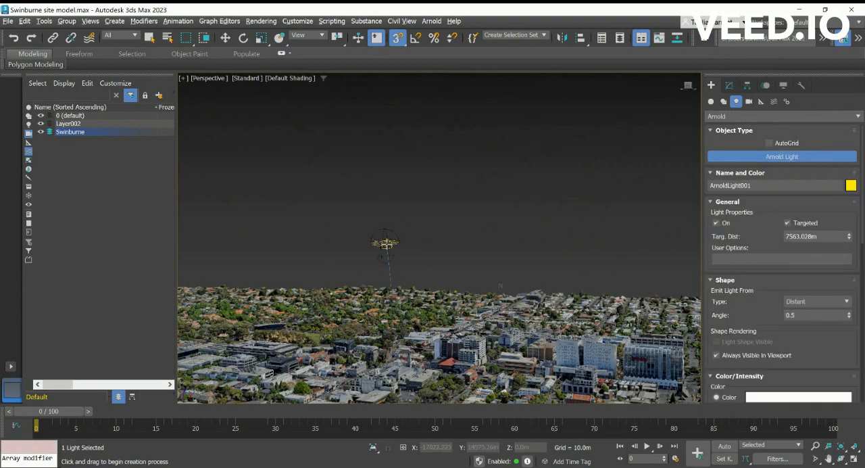
- Place a second, untargeted Distant Arnold Light next to the first light's target and finish creating lights
click(391, 240)
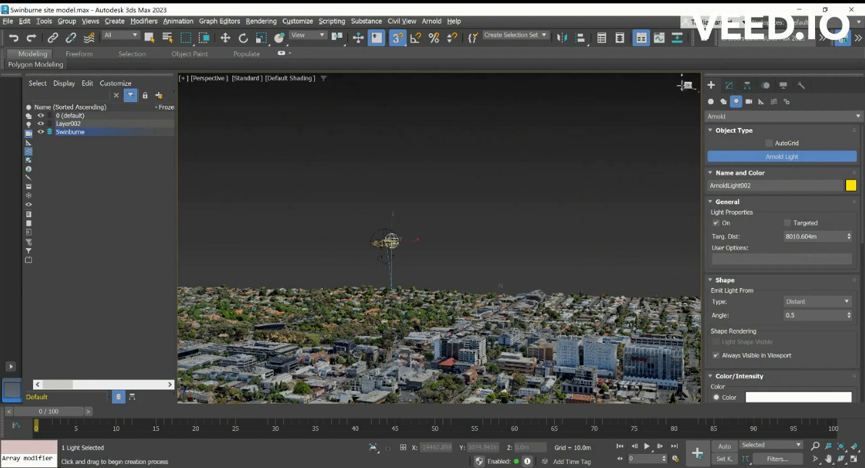
mouse_move(688, 86)
mouse_down()
mouse_move(669, 100)
mouse_move(688, 89)
mouse_move(697, 98)
mouse_up()
scroll(561, 299, down, 3)
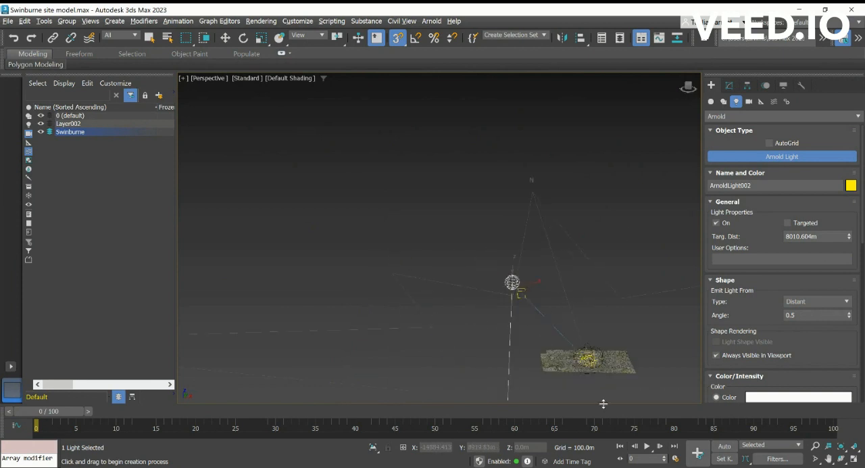
scroll(606, 401, up, 2)
scroll(564, 304, up, 2)
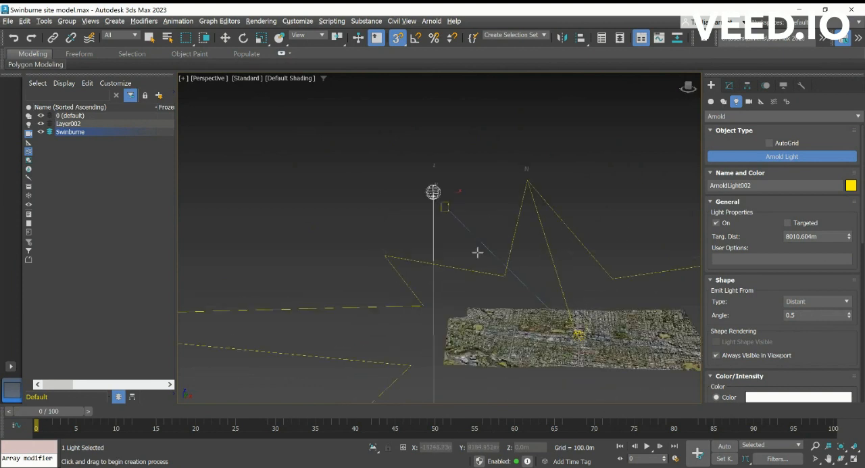
right_click(451, 207)
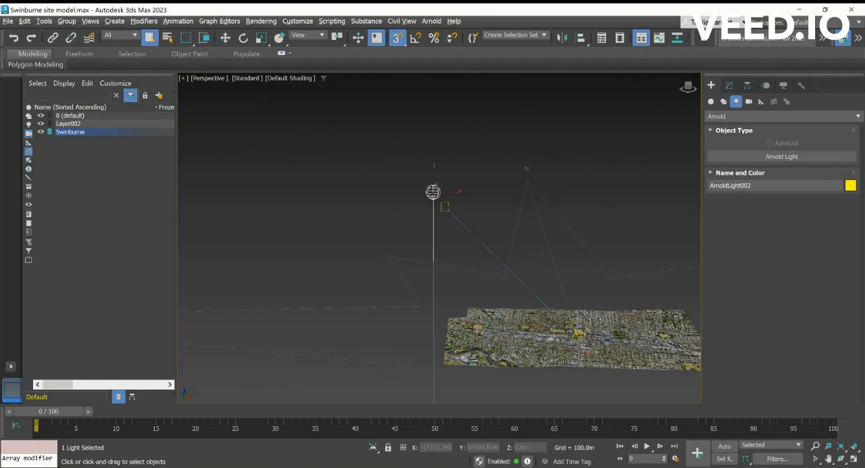
- Align the untargeted Arnold light to the Daylight sun in X, Y and Z position, pivot point to pivot point
click(437, 200)
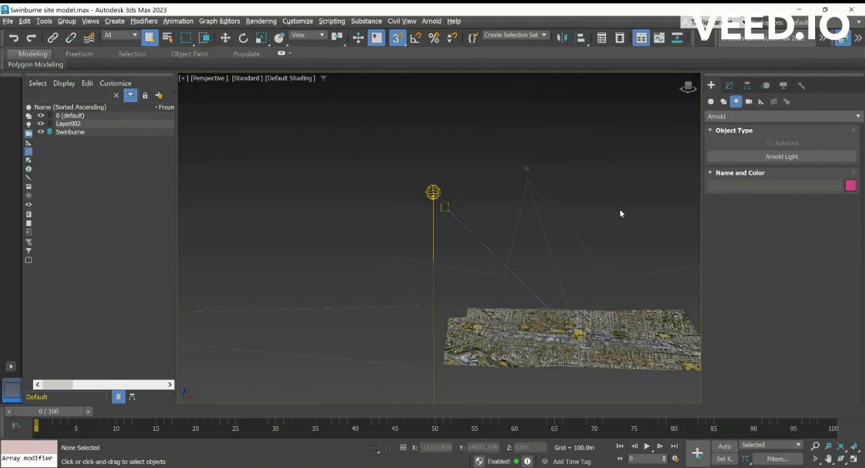
click(729, 87)
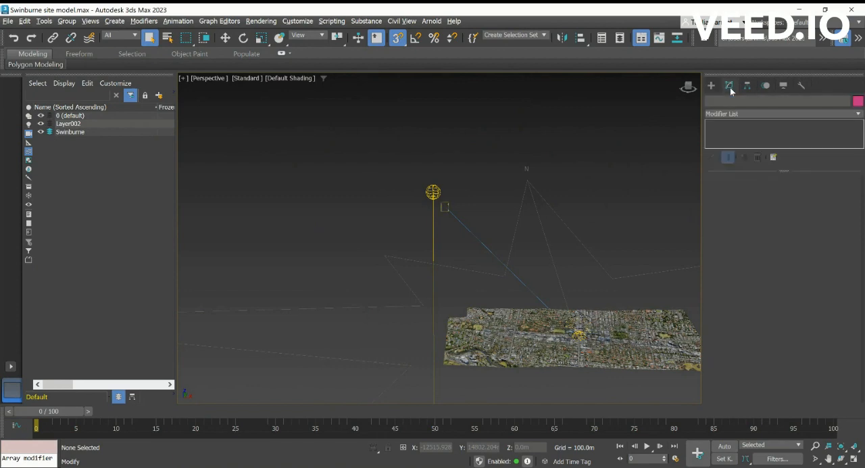
click(446, 209)
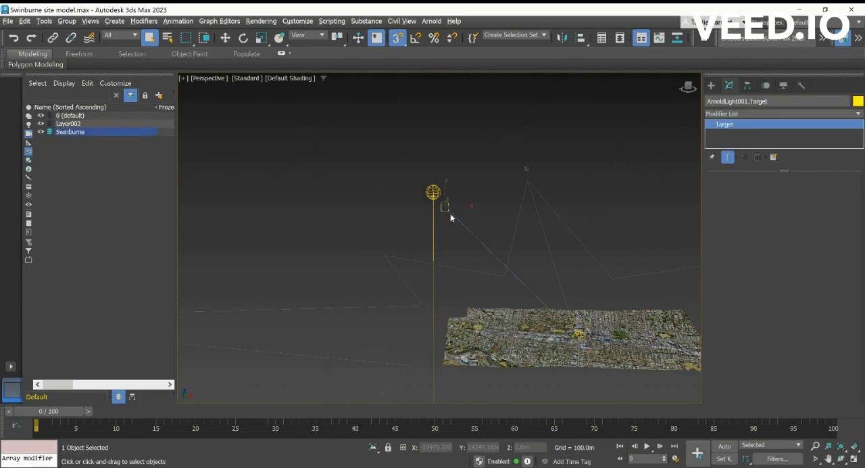
click(435, 197)
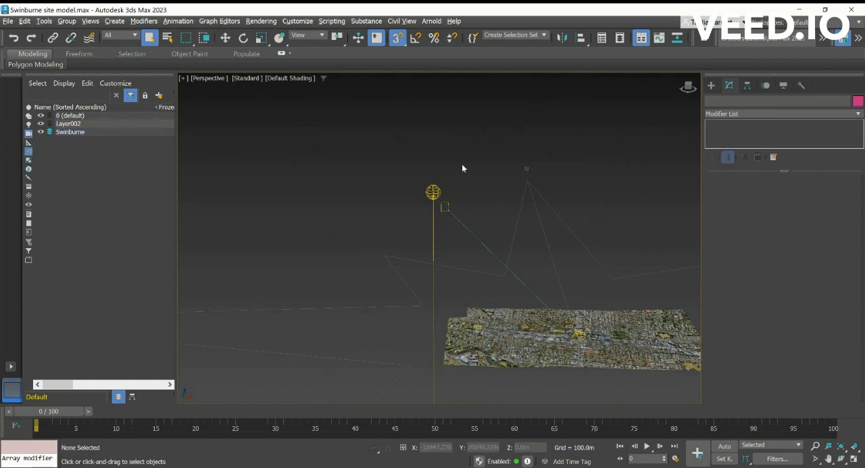
click(432, 192)
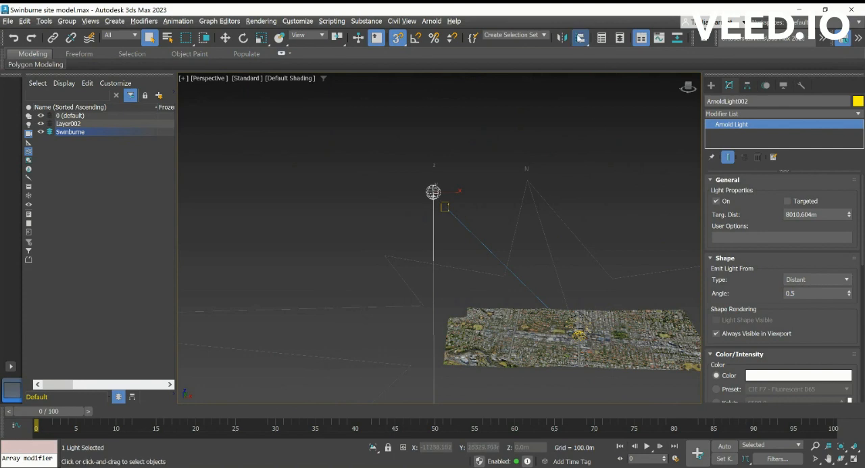
click(580, 37)
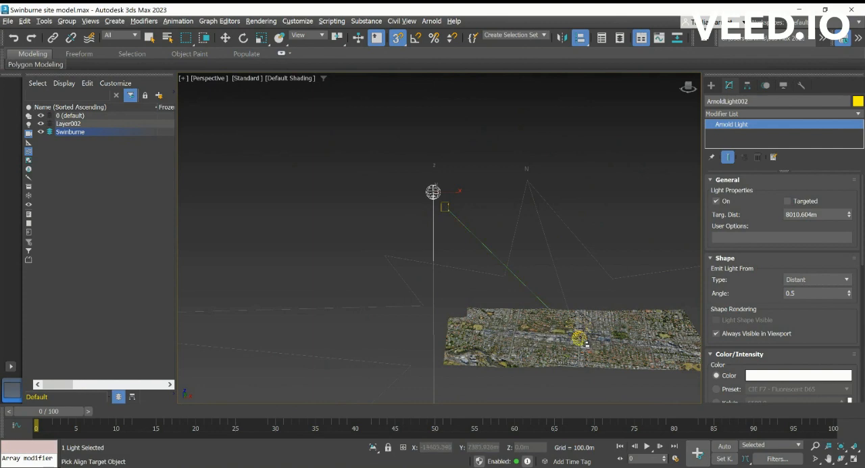
click(581, 331)
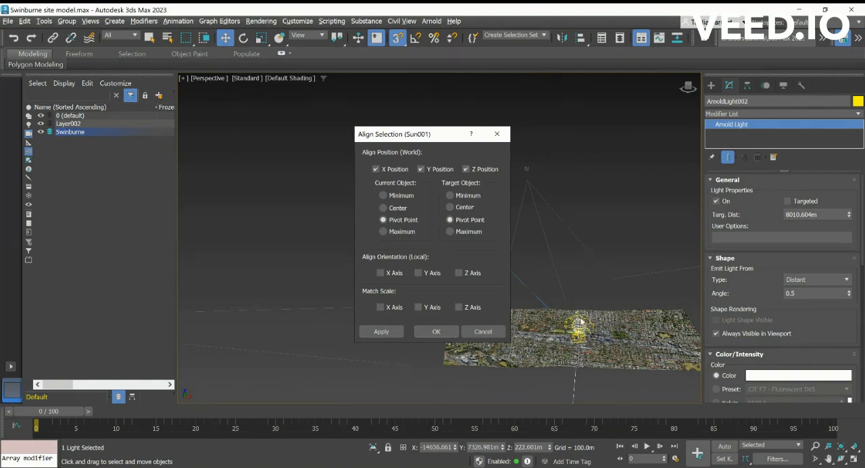
click(437, 331)
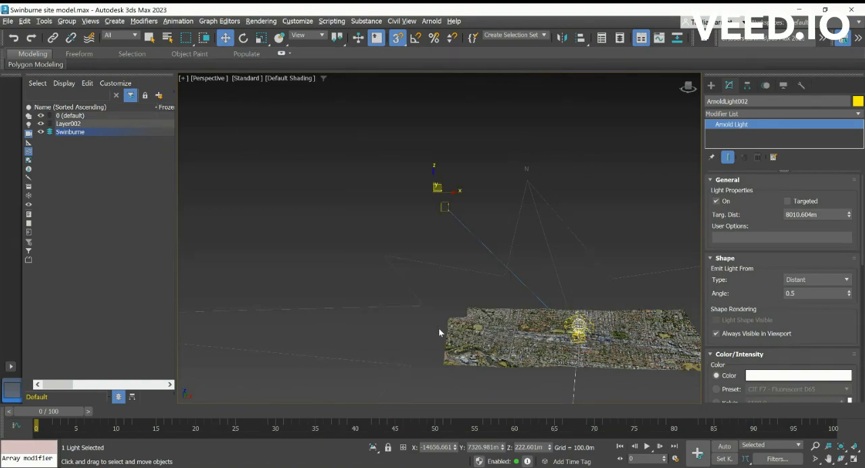
- Delete the first targeted Arnold light together with its target, keeping the untargeted light at the Daylight sun
scroll(591, 343, up, 6)
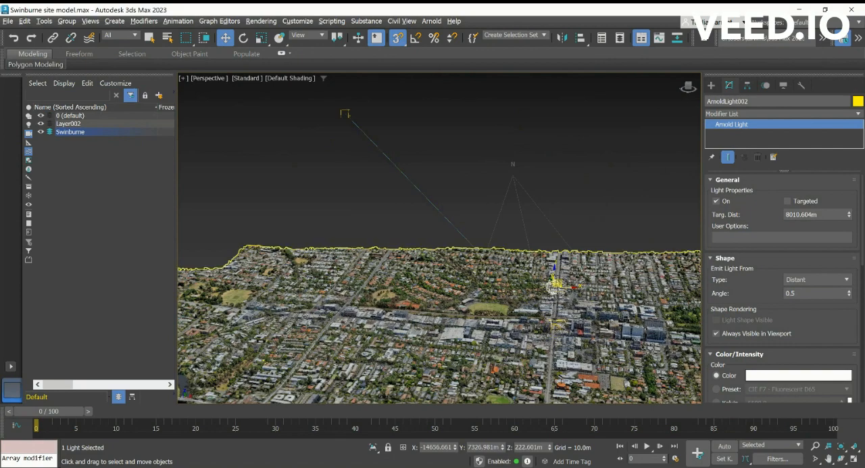
click(347, 112)
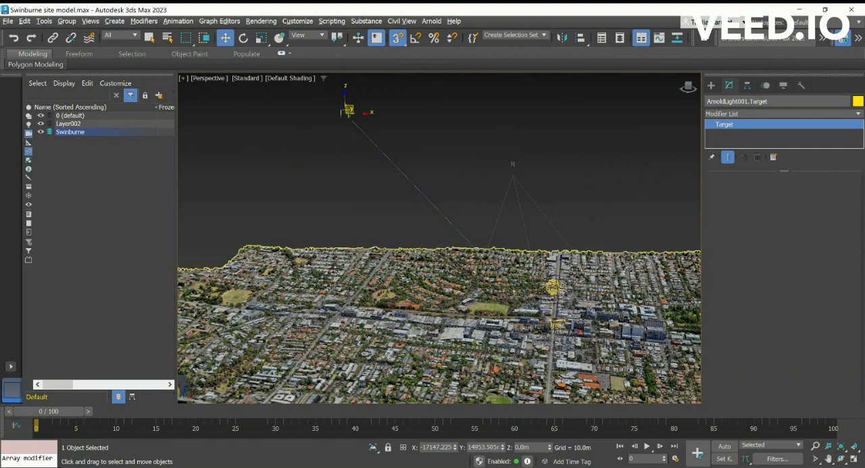
click(555, 324)
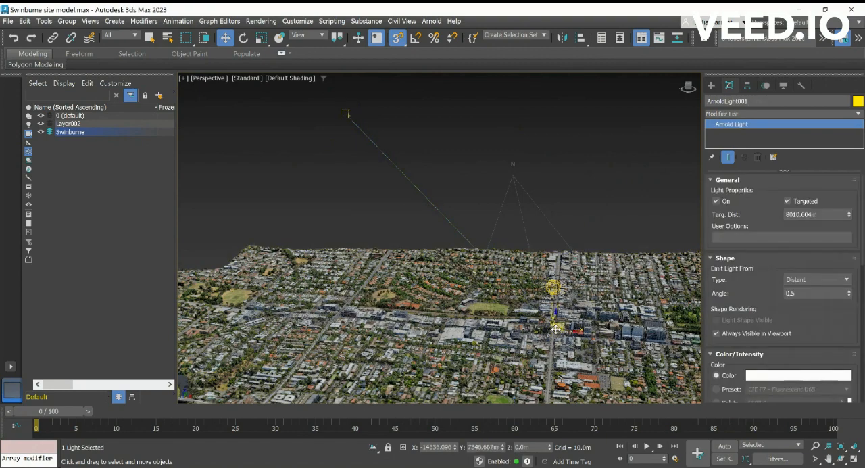
key(Delete)
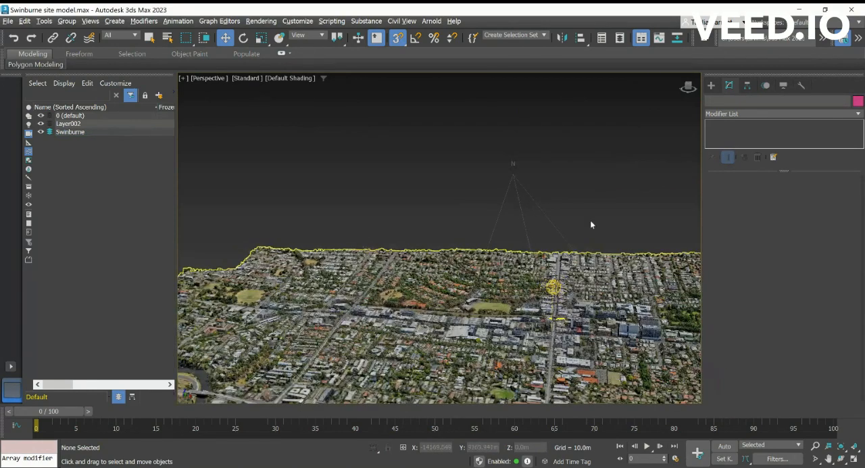
- Link the untargeted Arnold light to the Daylight sun with Select and Link and check that both lights can be selected
mouse_move(691, 85)
mouse_down()
mouse_move(692, 403)
mouse_move(690, 82)
mouse_up()
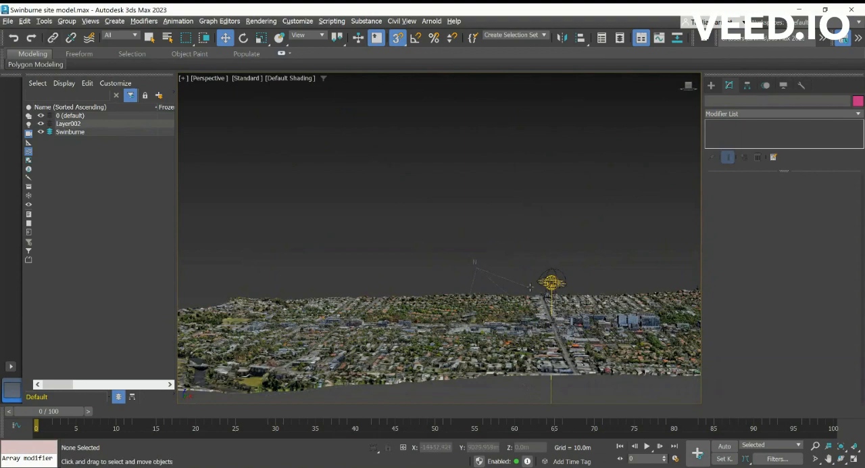
scroll(582, 277, up, 3)
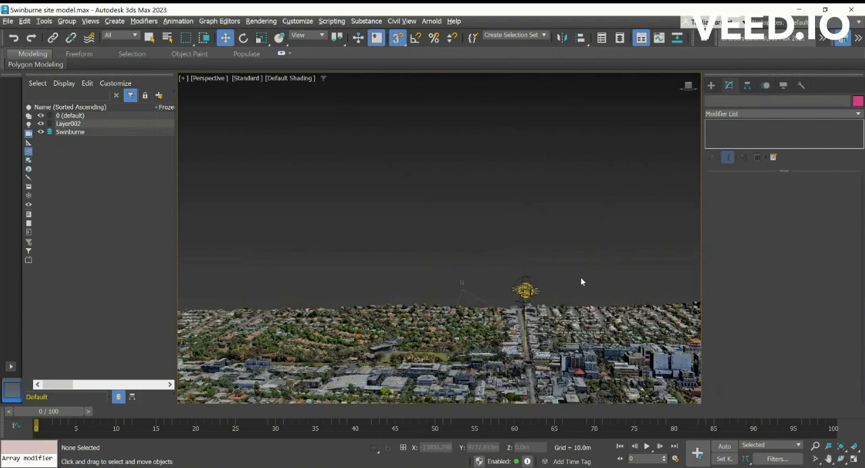
click(50, 38)
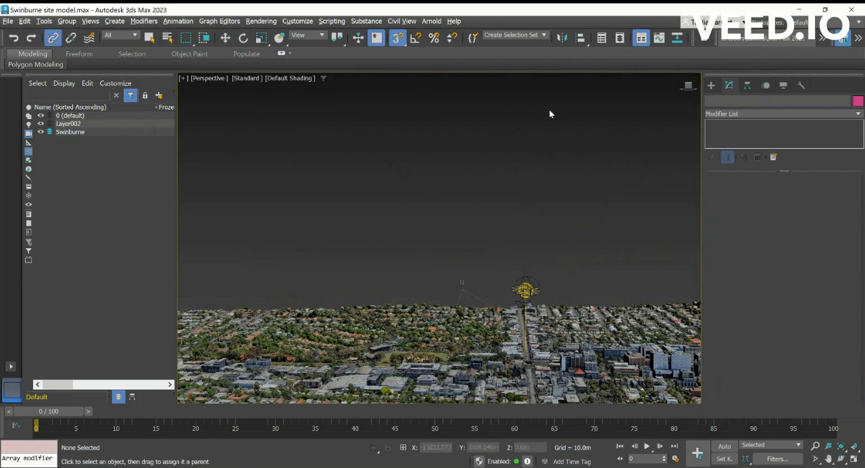
click(534, 290)
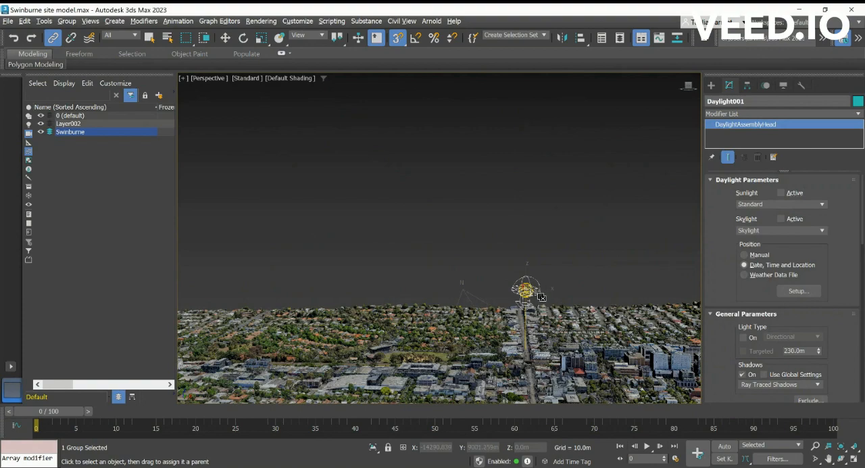
scroll(538, 292, up, 2)
scroll(523, 297, up, 2)
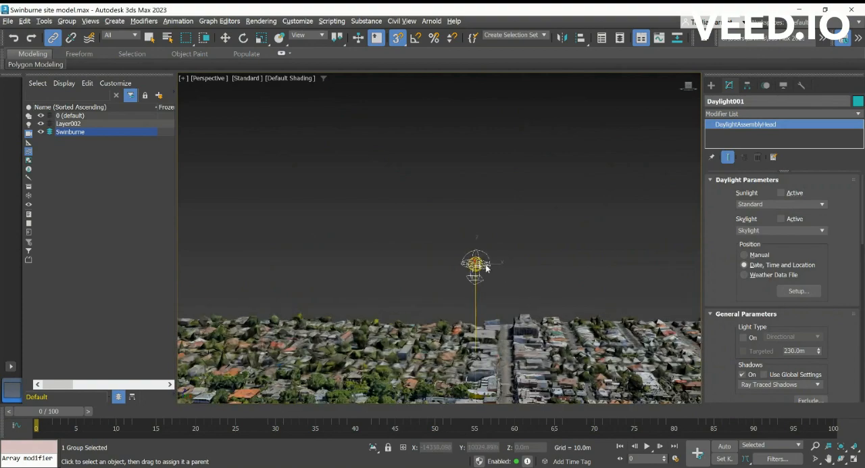
right_click(506, 253)
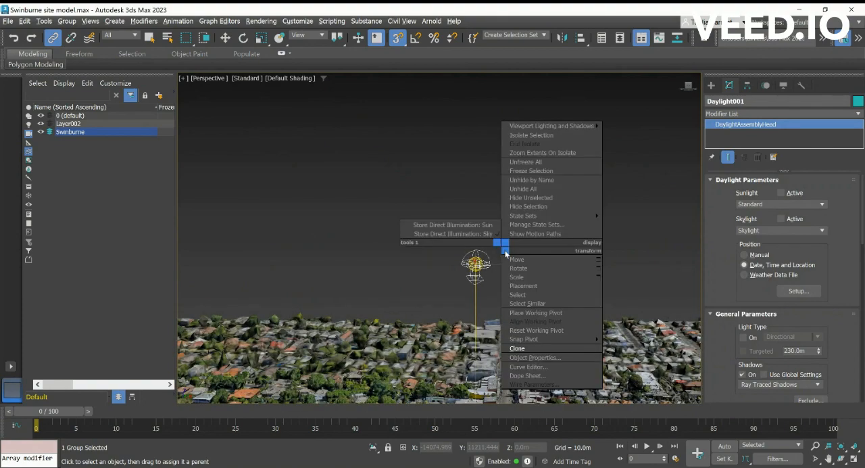
click(500, 197)
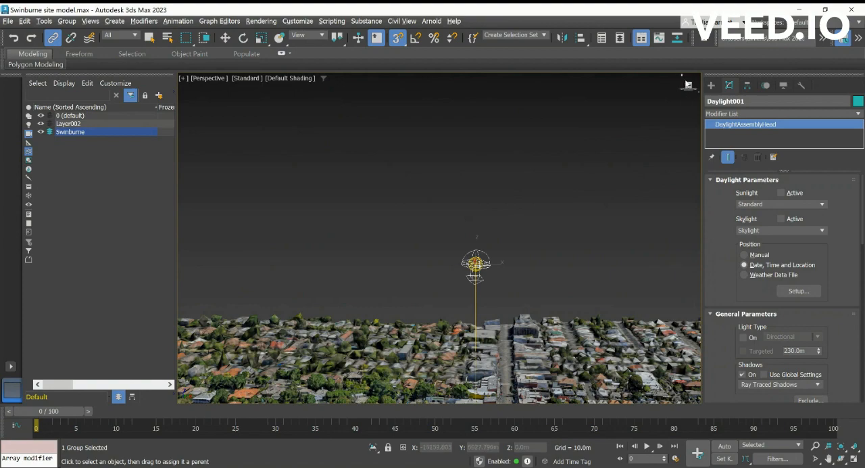
drag(686, 94, 180, 89)
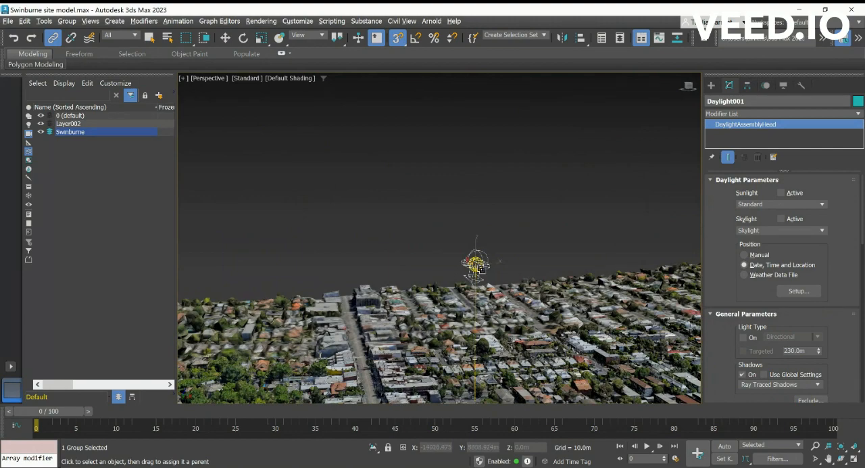
click(480, 268)
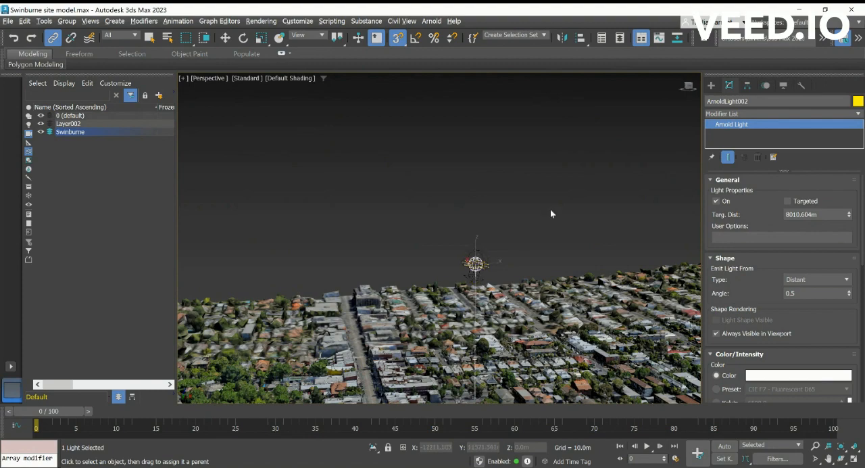
right_click(476, 261)
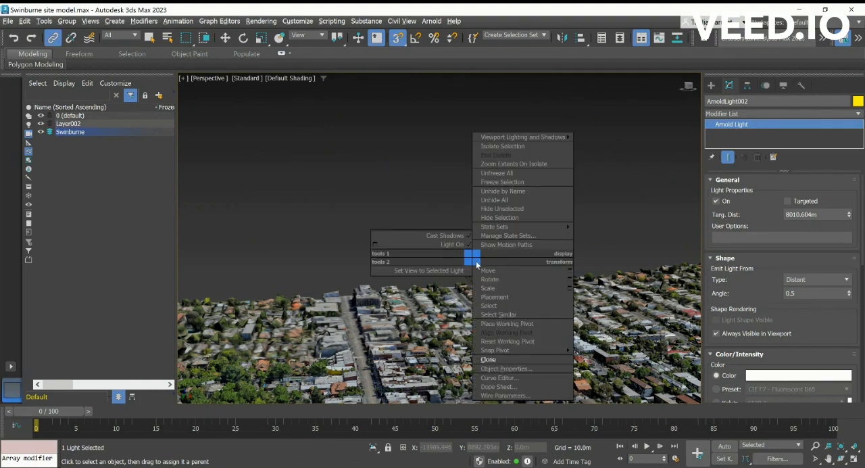
click(456, 214)
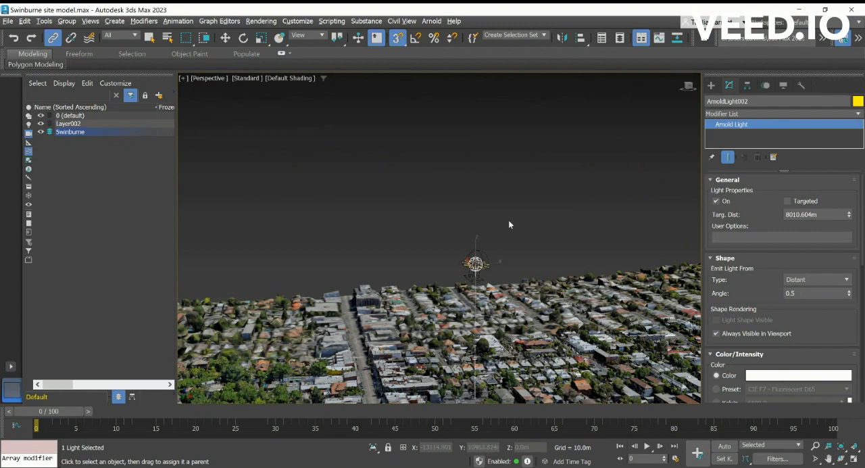
drag(509, 215, 460, 269)
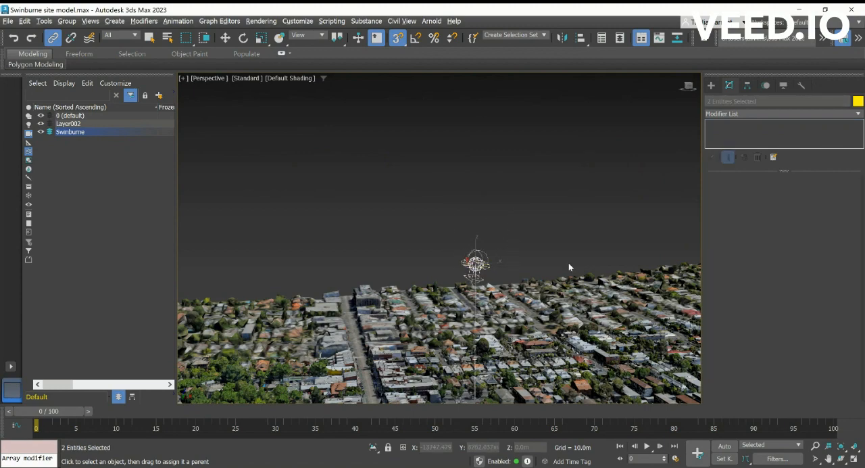
- Select the Daylight sun and open the geographic location settings from its date, time and location setup
click(476, 263)
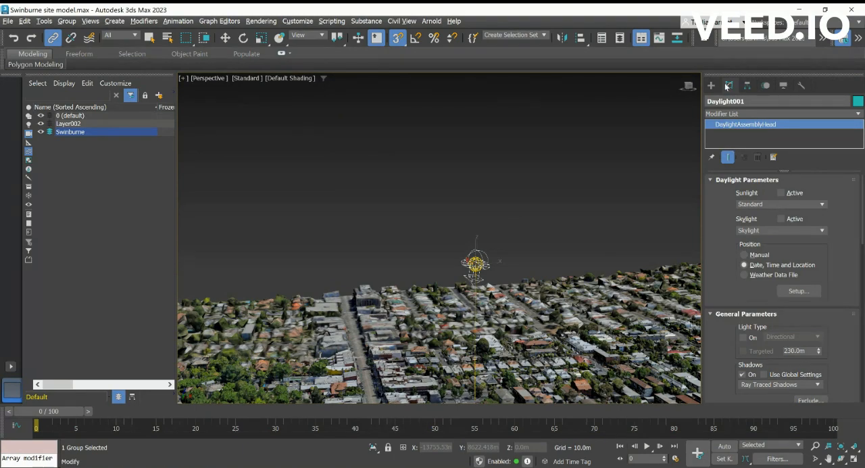
click(799, 291)
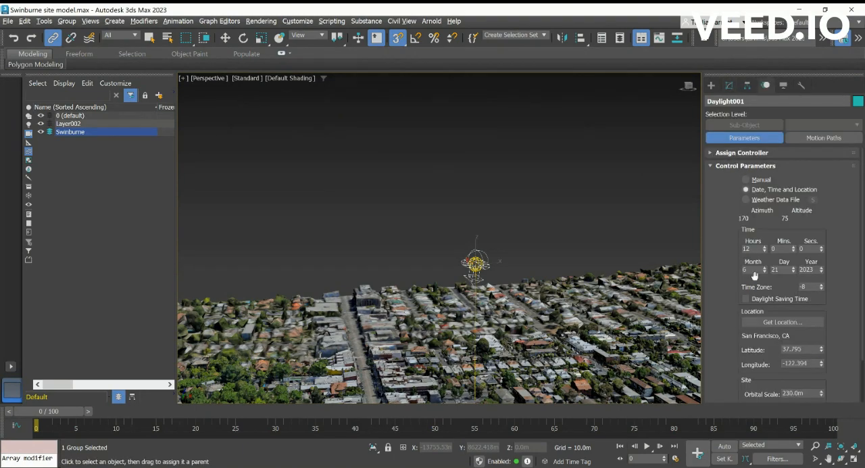
click(774, 322)
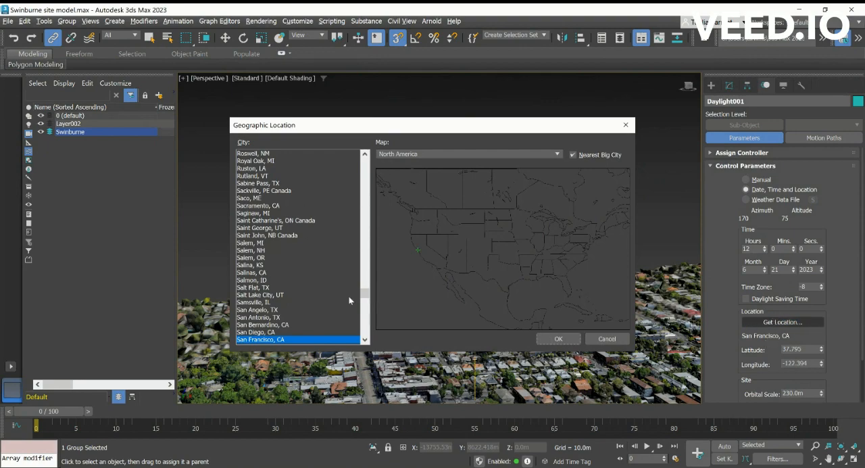
- Look for Melbourne in the North America city list
drag(365, 294, 372, 196)
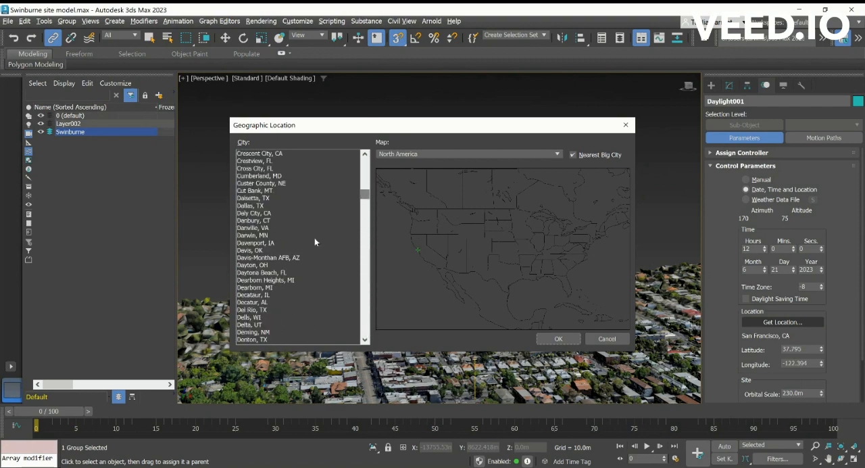
click(292, 243)
text(mel)
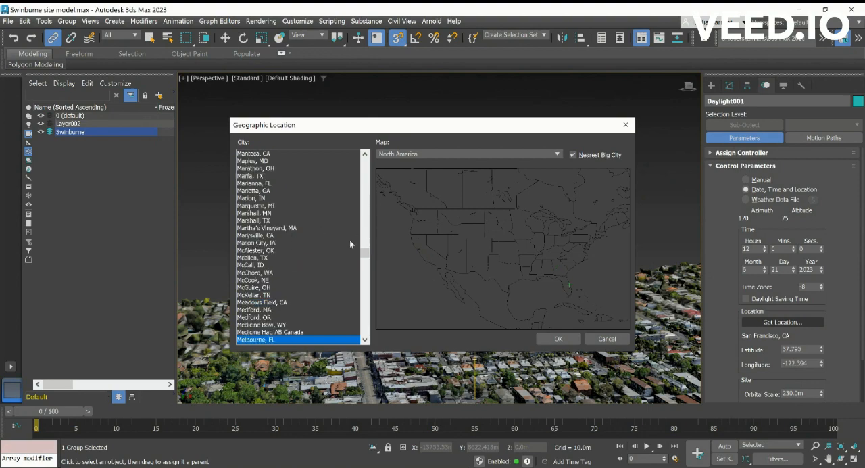
drag(360, 256, 362, 258)
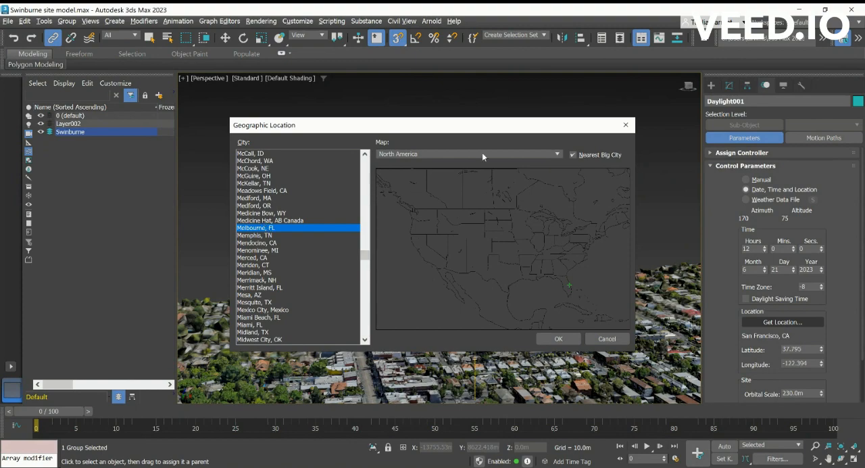
- Switch the location map to Australia and set the Daylight location to Melbourne, Australia
click(406, 178)
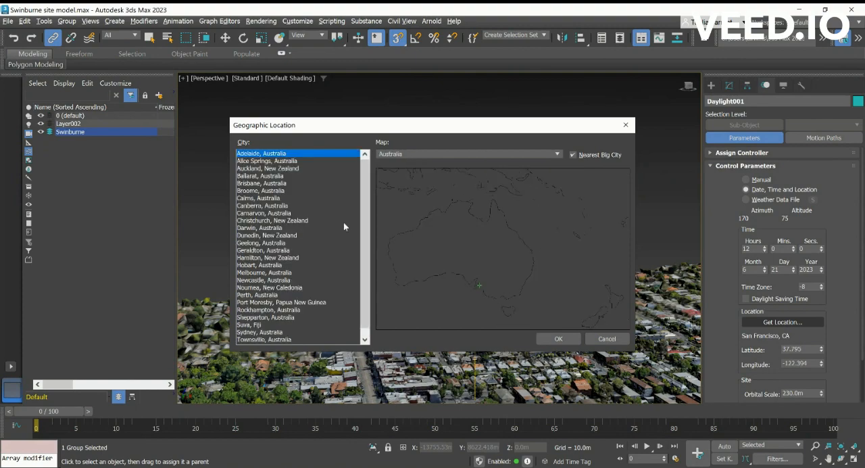
click(281, 252)
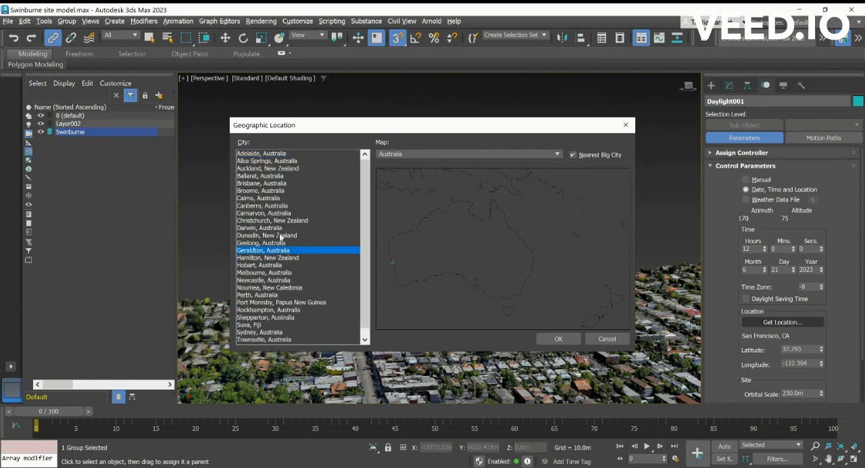
key(m)
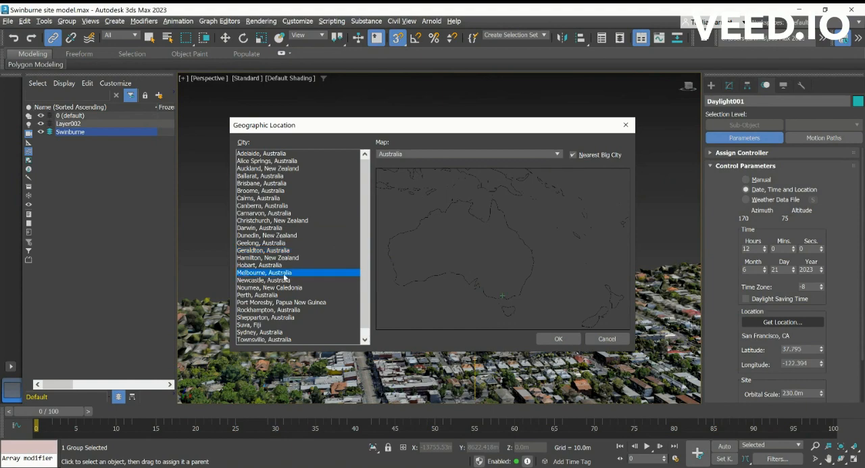
click(574, 338)
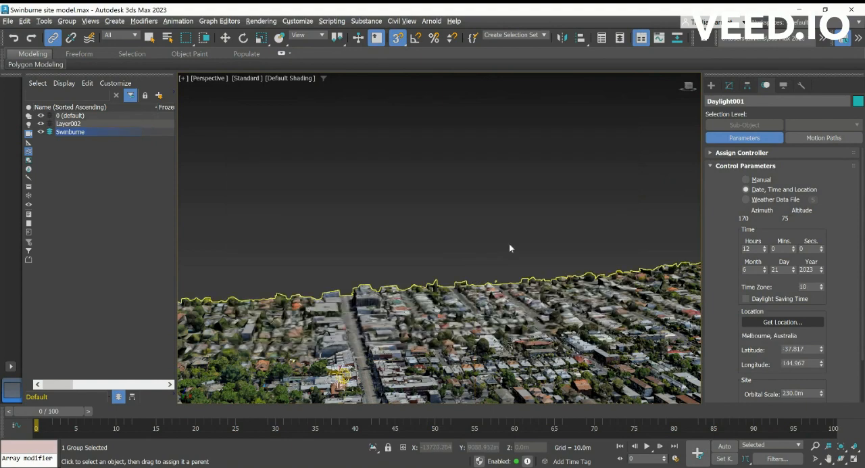
- Set the Daylight system's time to 9 hours in its control parameters
scroll(366, 353, down, 4)
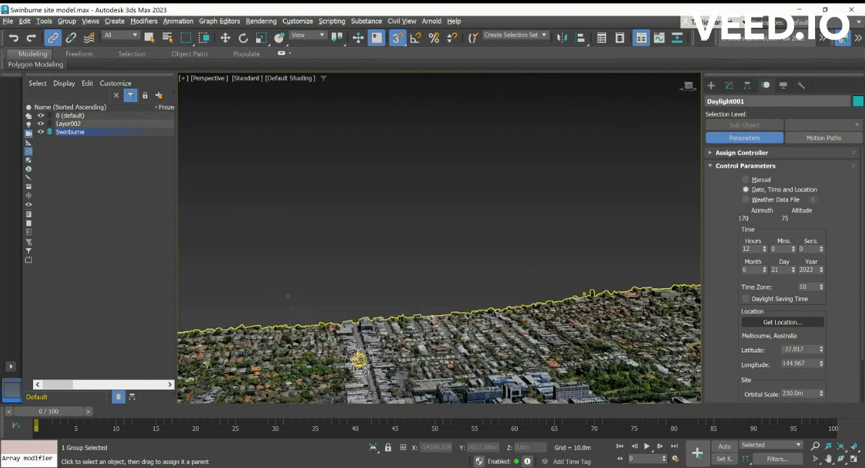
scroll(376, 362, down, 2)
scroll(371, 356, up, 4)
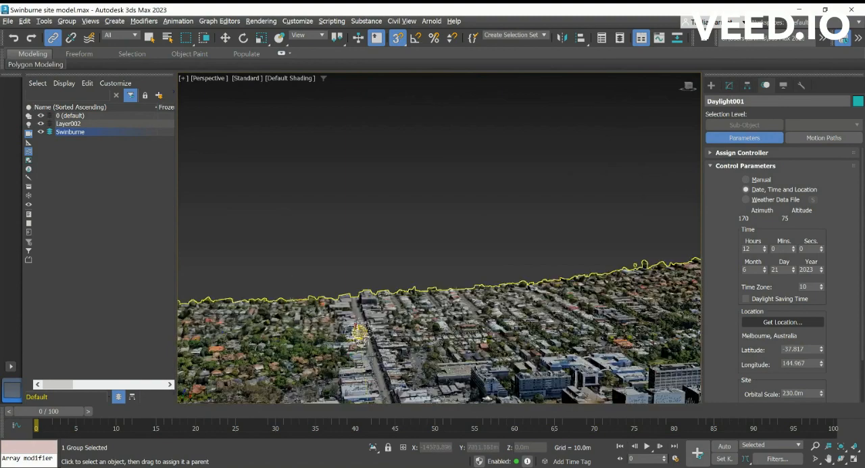
scroll(394, 220, down, 5)
scroll(416, 210, up, 6)
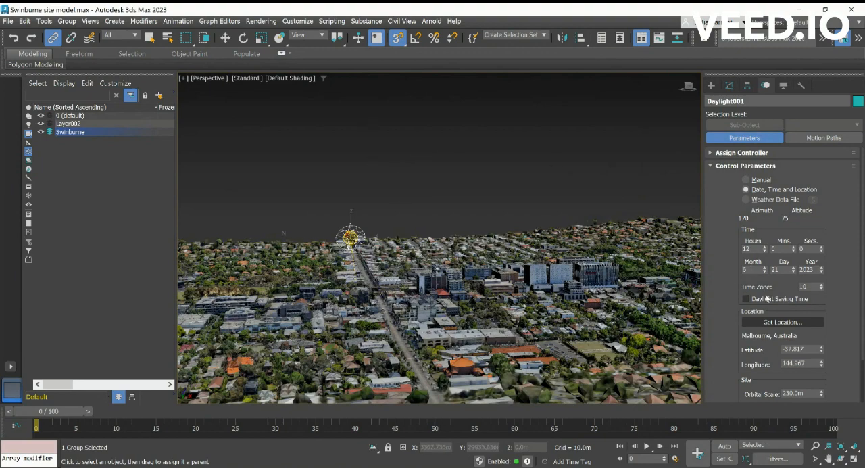
click(765, 252)
click(764, 251)
click(765, 252)
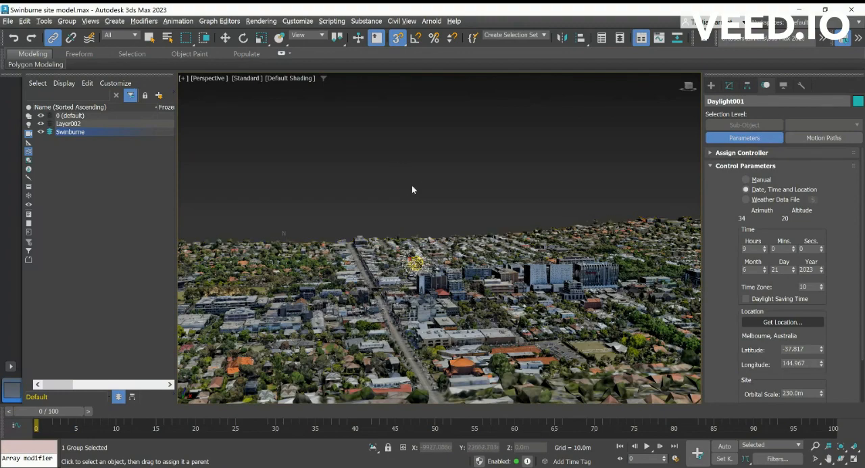
- Leave the linking tool and select the Daylight sun and Arnold light together without the city model
right_click(408, 246)
scroll(440, 238, up, 2)
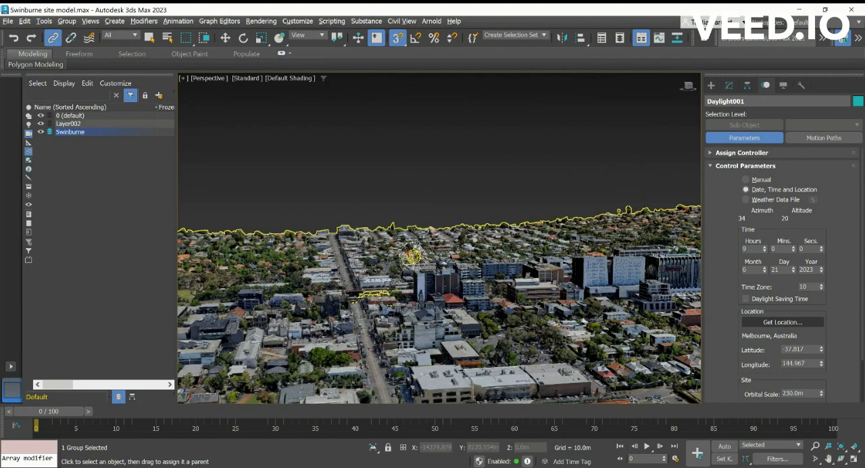
click(473, 167)
click(474, 231)
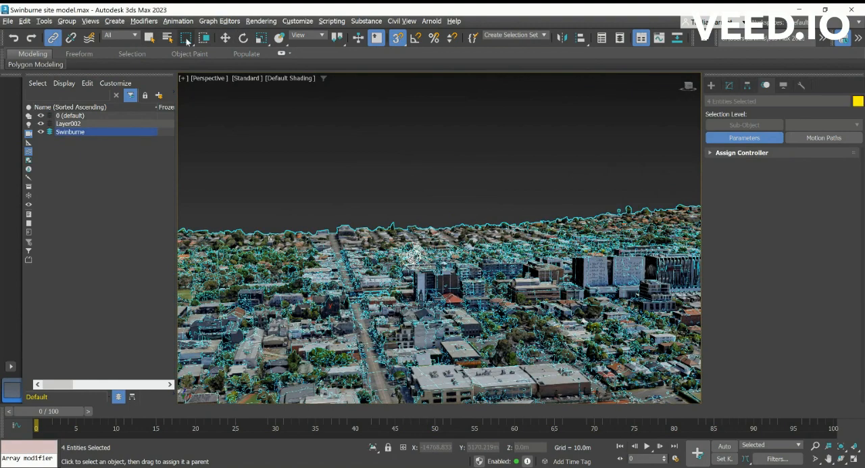
click(150, 38)
click(492, 221)
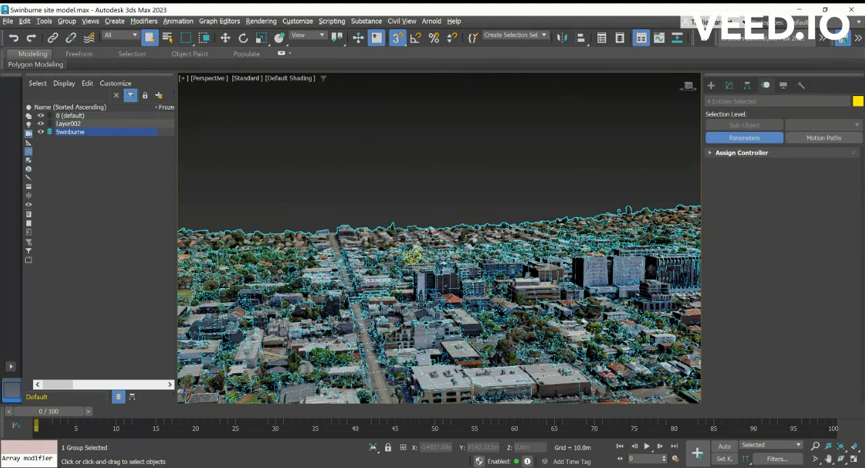
click(496, 196)
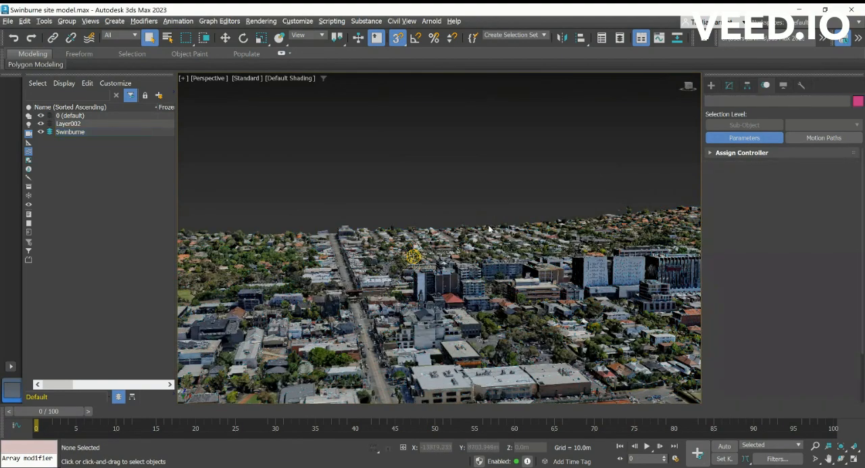
click(352, 318)
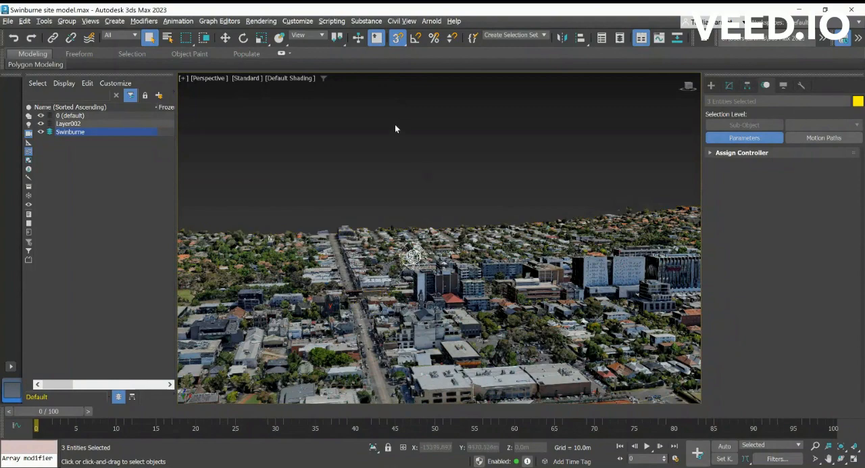
- Clone the selected Daylight sun and Arnold light five times as instances, with the controller set to Copy
right_click(425, 173)
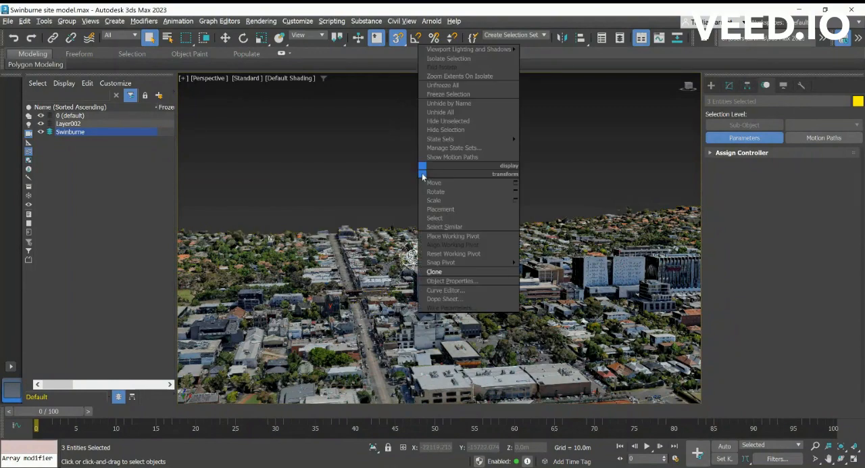
click(435, 271)
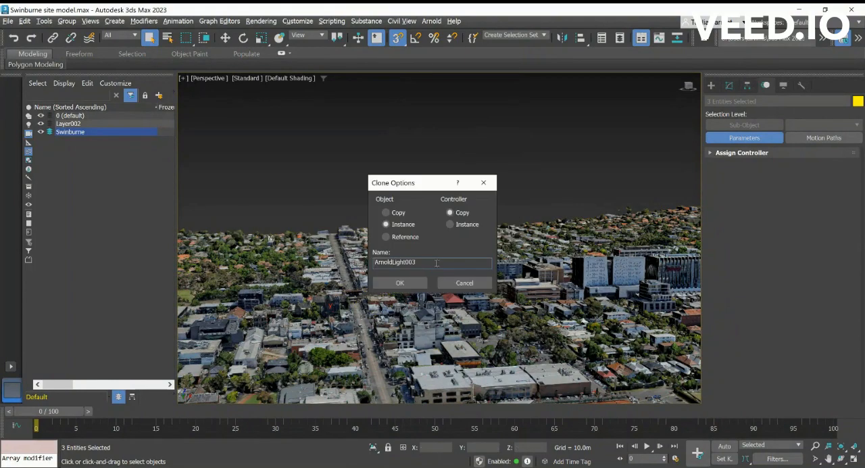
click(400, 283)
right_click(418, 198)
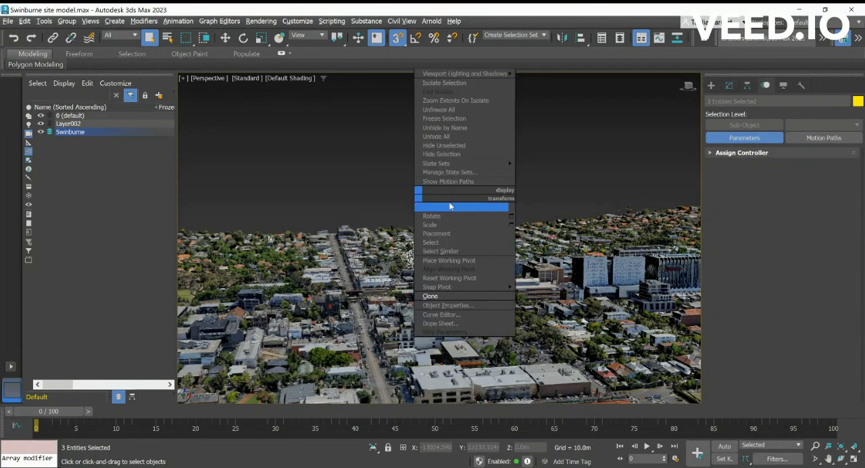
click(436, 296)
click(400, 284)
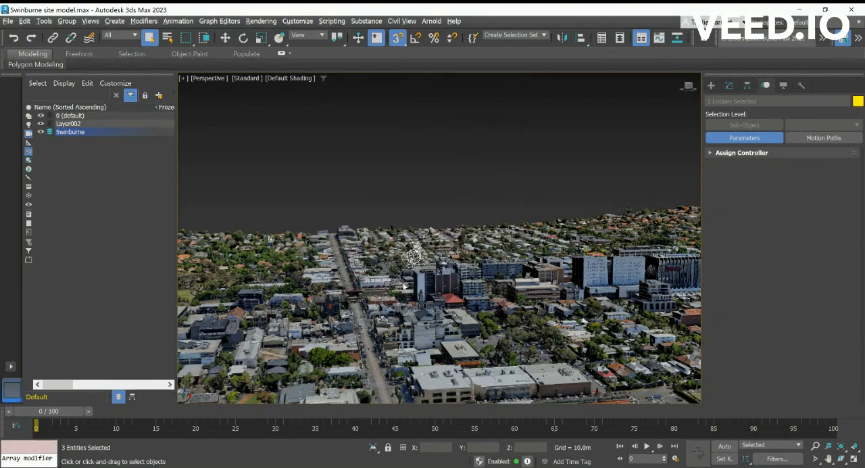
right_click(417, 215)
click(443, 314)
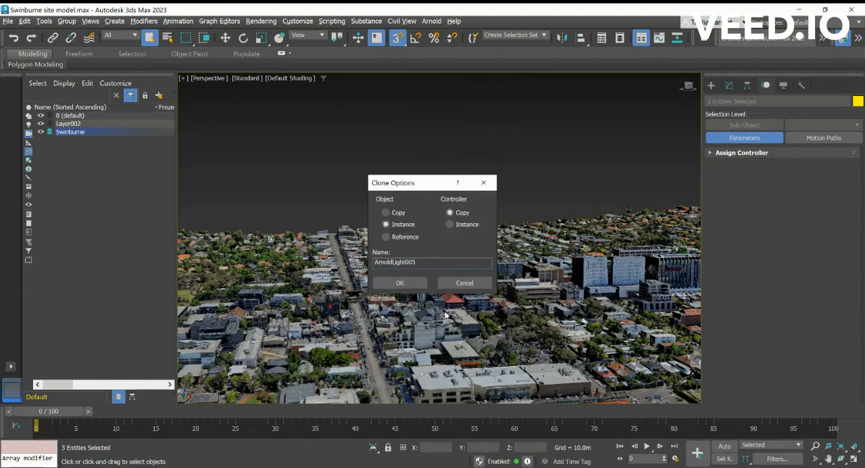
click(399, 283)
right_click(401, 203)
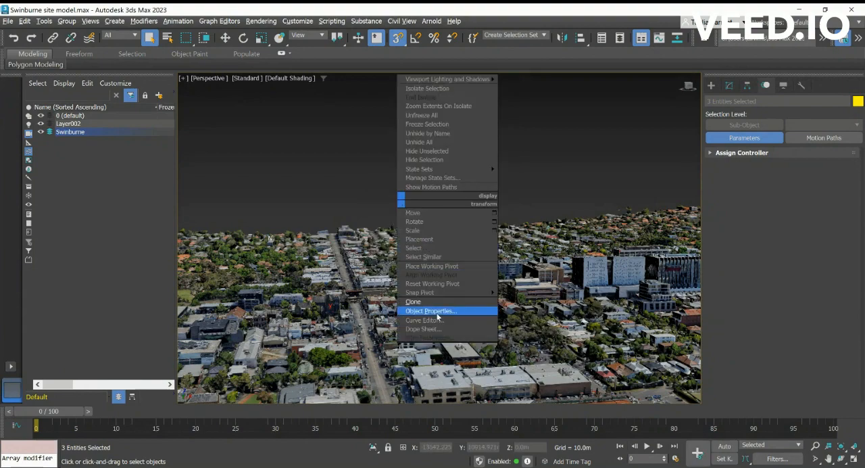
click(437, 302)
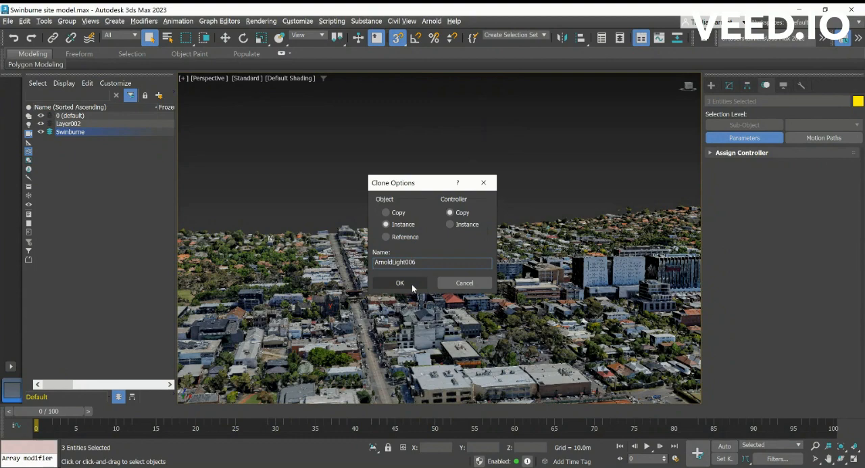
click(412, 284)
right_click(438, 215)
click(462, 308)
click(402, 281)
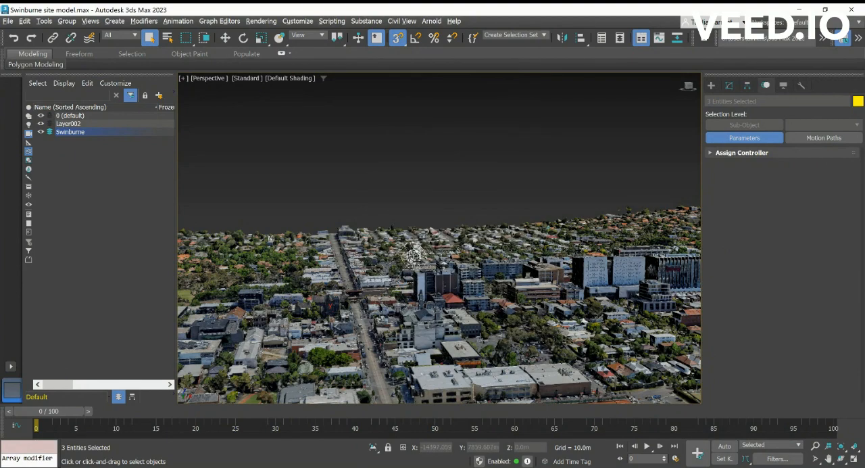
- Set one of the overlapping Daylight systems to 10 hours and a second one to 11 hours
click(413, 256)
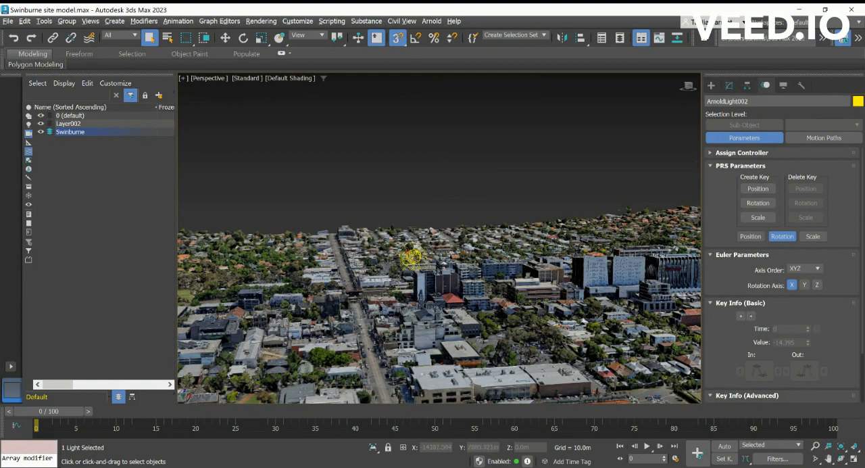
click(424, 187)
click(412, 256)
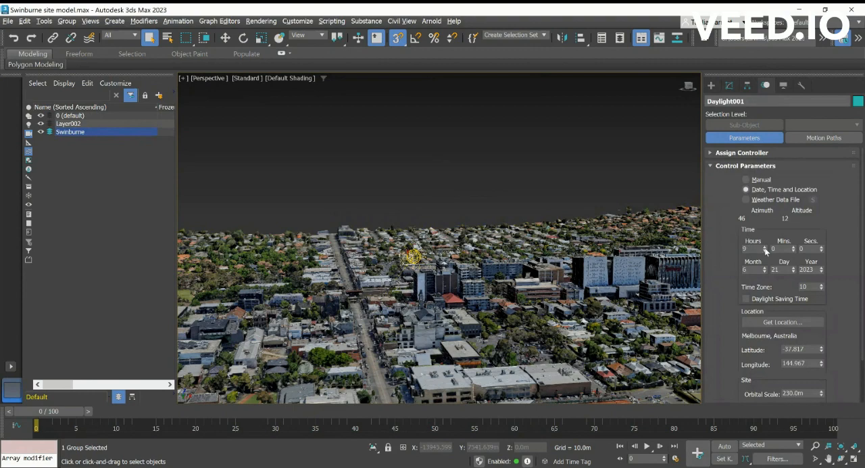
click(765, 248)
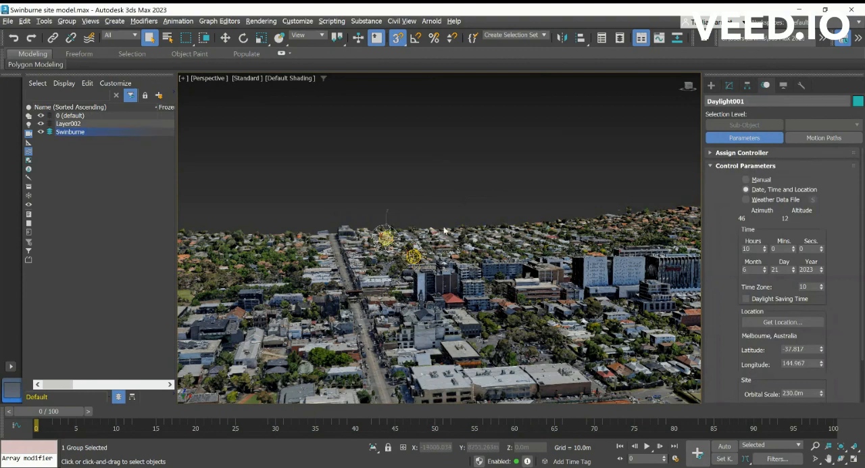
click(414, 256)
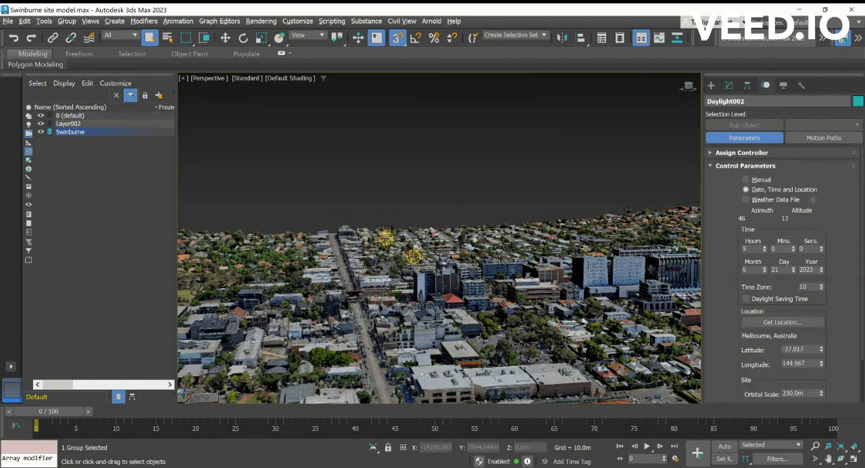
click(765, 247)
click(765, 247)
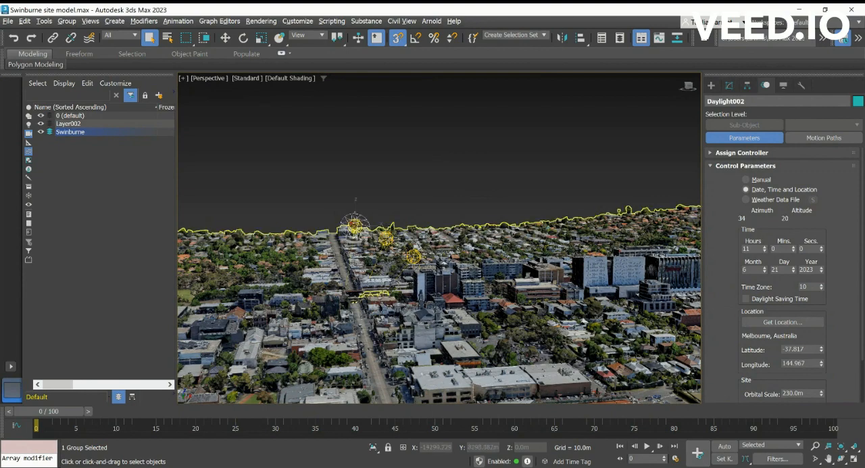
- Set two more of the Daylight systems stacked at the 9-hour position to 12 and 13 hours
click(413, 255)
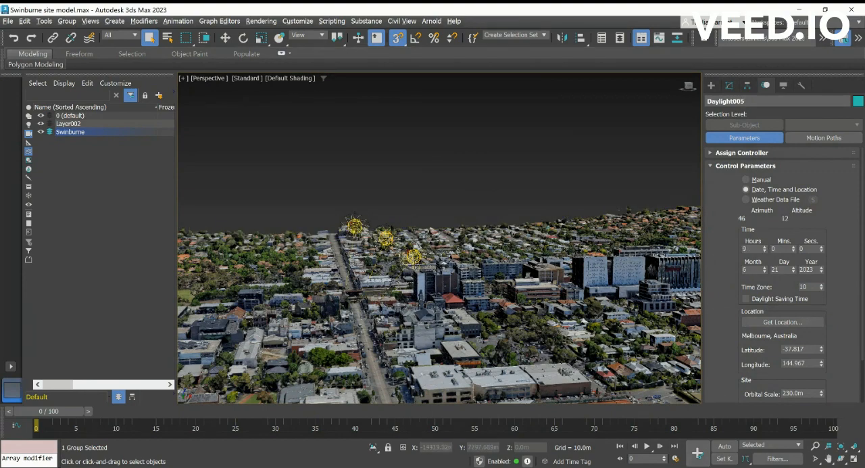
click(765, 247)
click(765, 247)
click(766, 247)
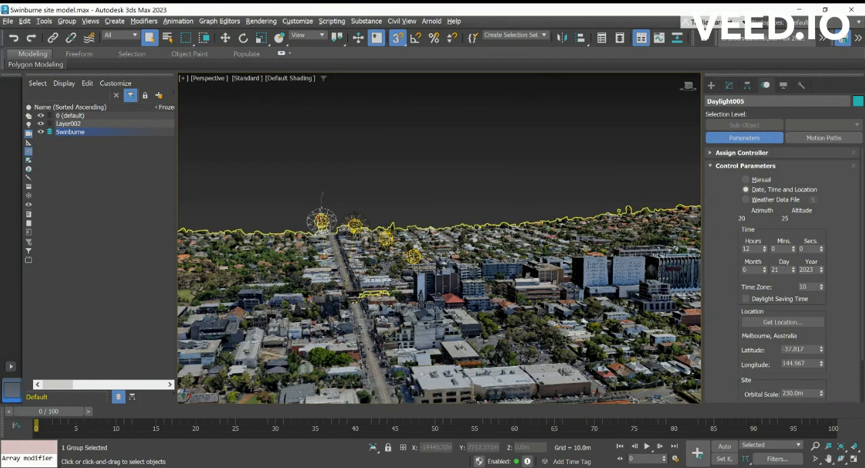
click(419, 256)
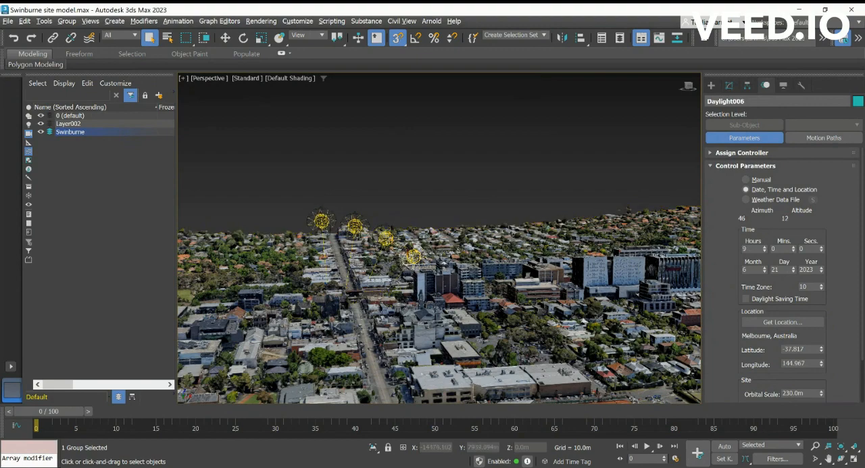
click(764, 247)
click(764, 247)
click(764, 246)
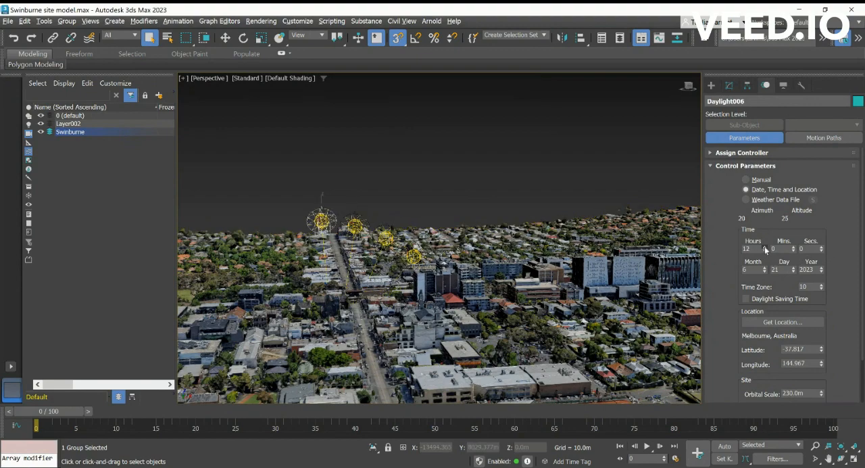
click(765, 247)
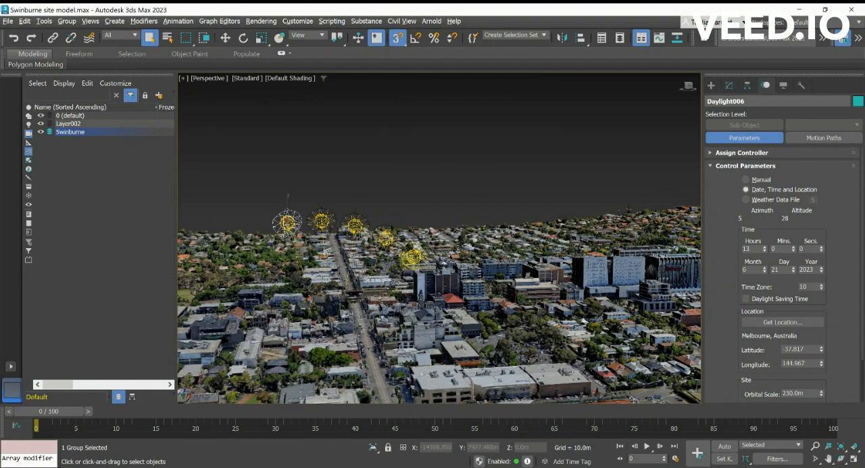
- Set the last two Daylight systems stacked at the 9-hour position to 14 and 15 hours
click(415, 257)
click(766, 247)
click(765, 246)
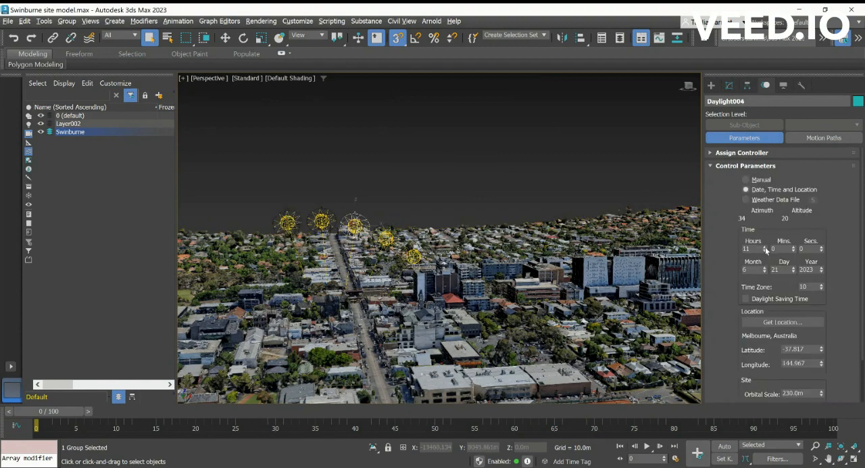
click(765, 247)
click(766, 246)
click(766, 246)
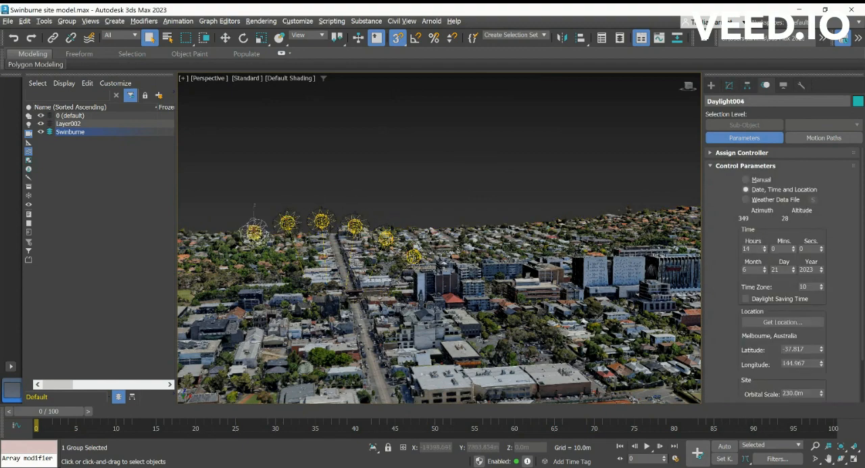
click(412, 256)
click(765, 246)
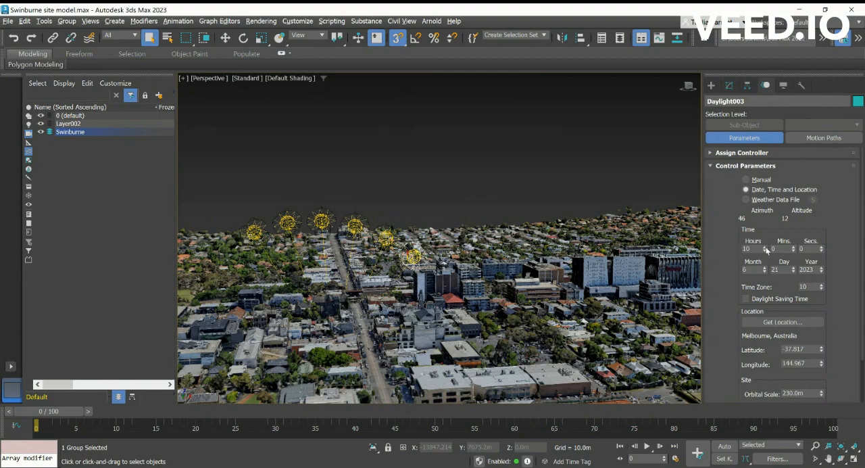
click(765, 247)
click(765, 247)
click(765, 247)
click(766, 247)
click(766, 247)
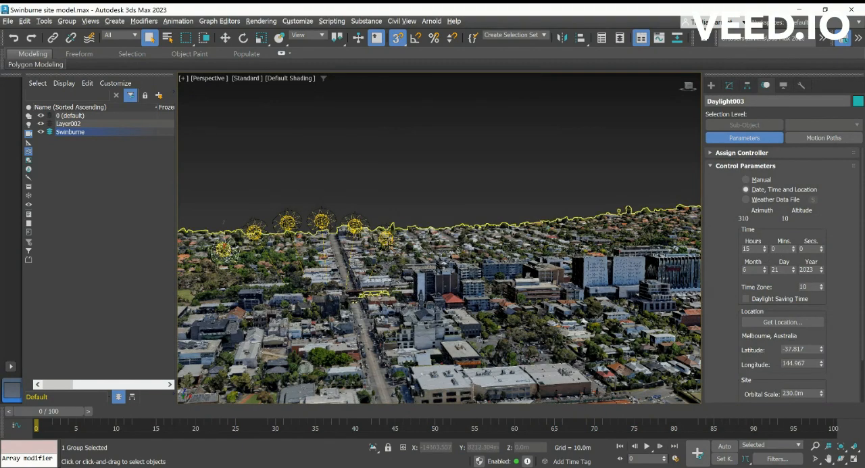
- Try the 10-hour Daylight system at 9 hours and return it to 10 hours
click(388, 241)
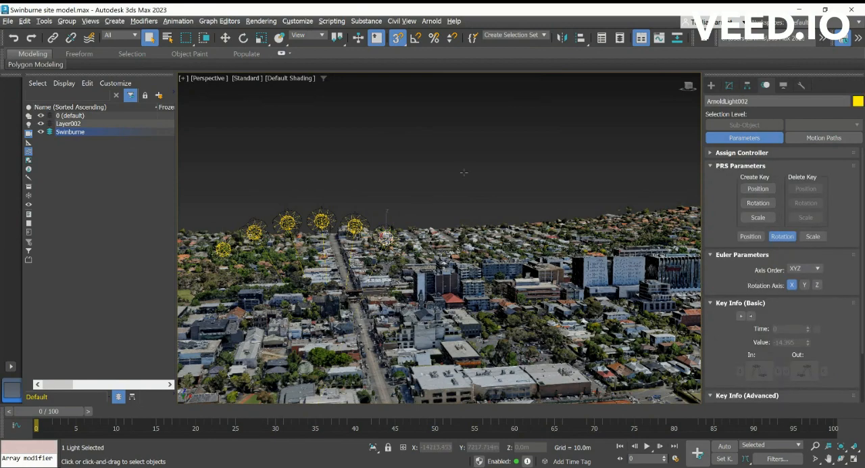
click(385, 240)
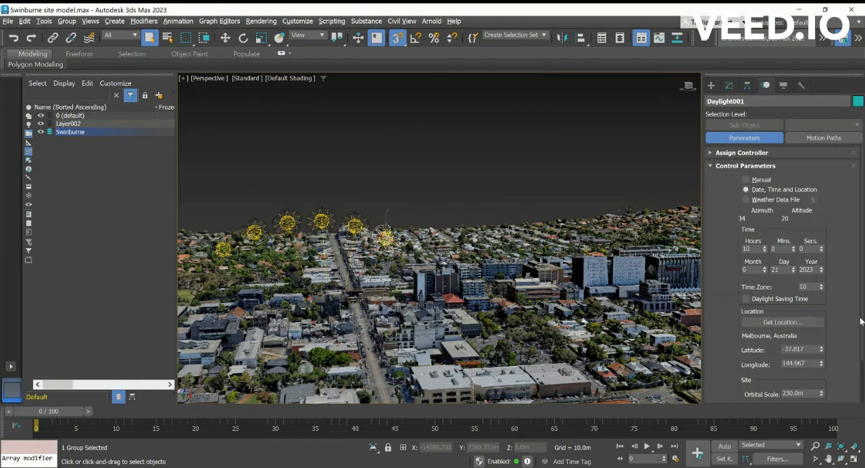
click(765, 250)
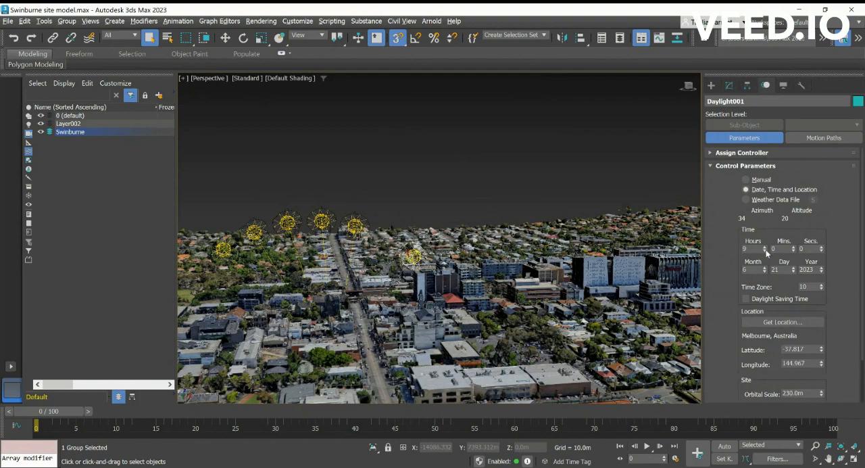
click(766, 246)
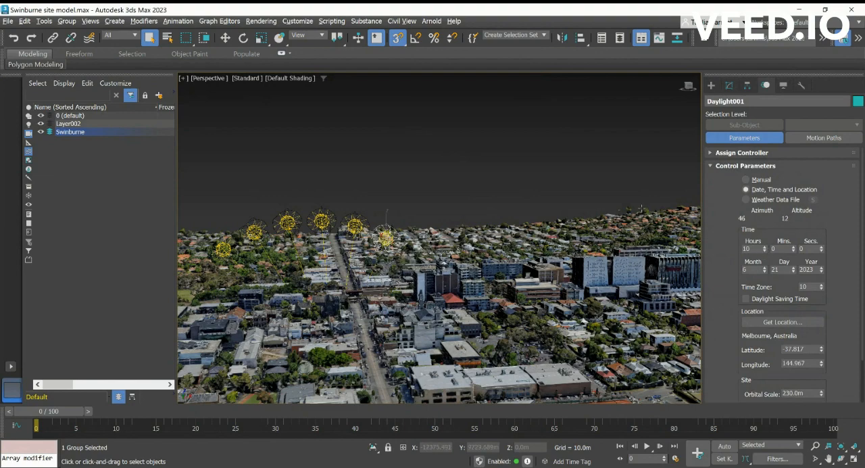
- Clear the selection of the Daylight system and save the scene
click(491, 169)
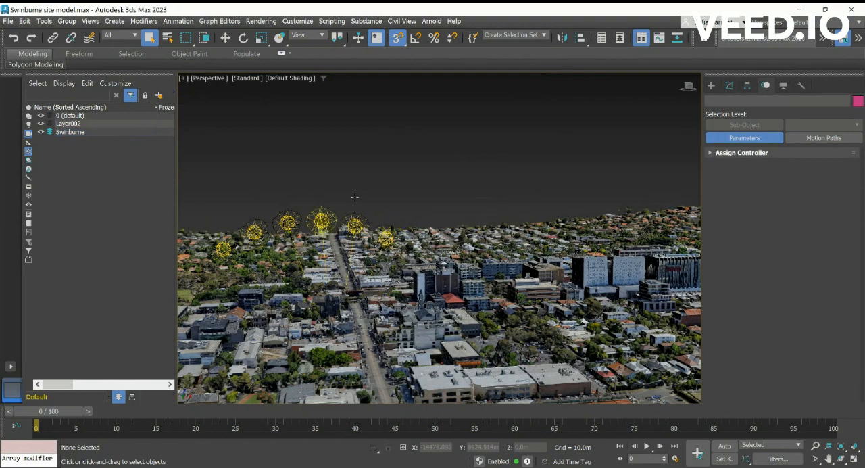
right_click(440, 163)
scroll(380, 199, down, 5)
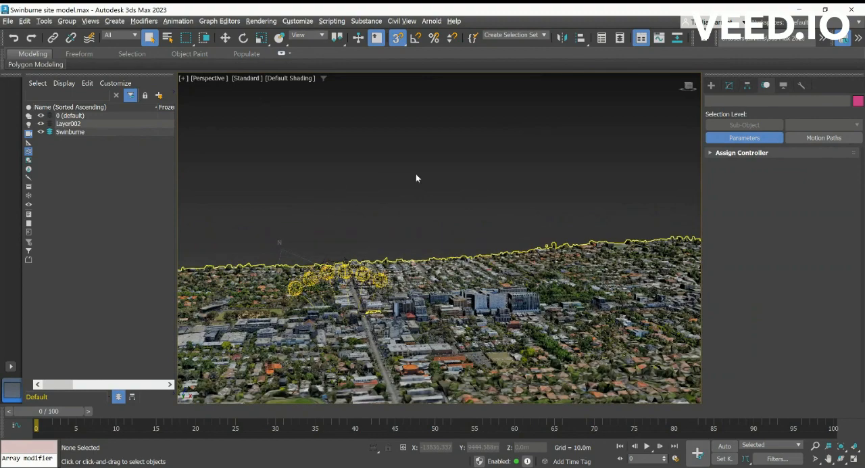
key(ctrl+s)
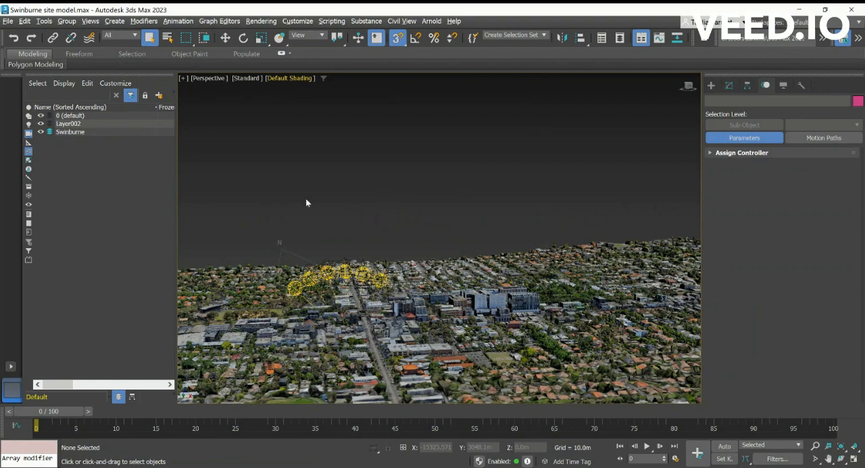
- Turn on the edged faces display in the perspective viewport
key(F4)
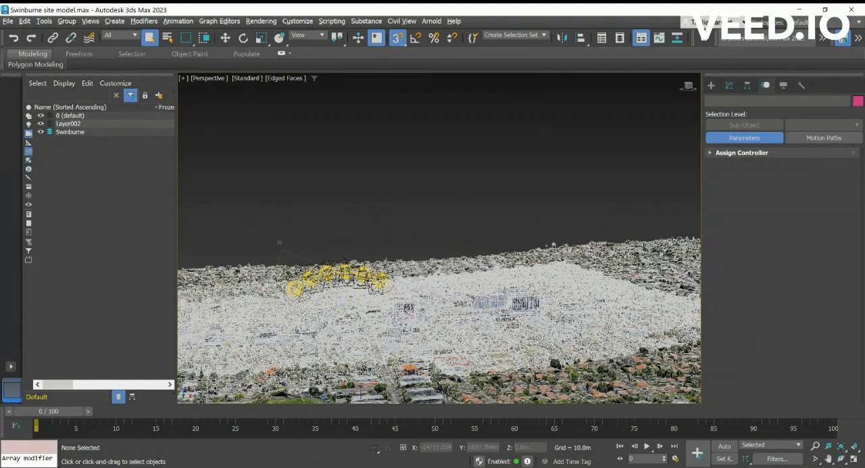